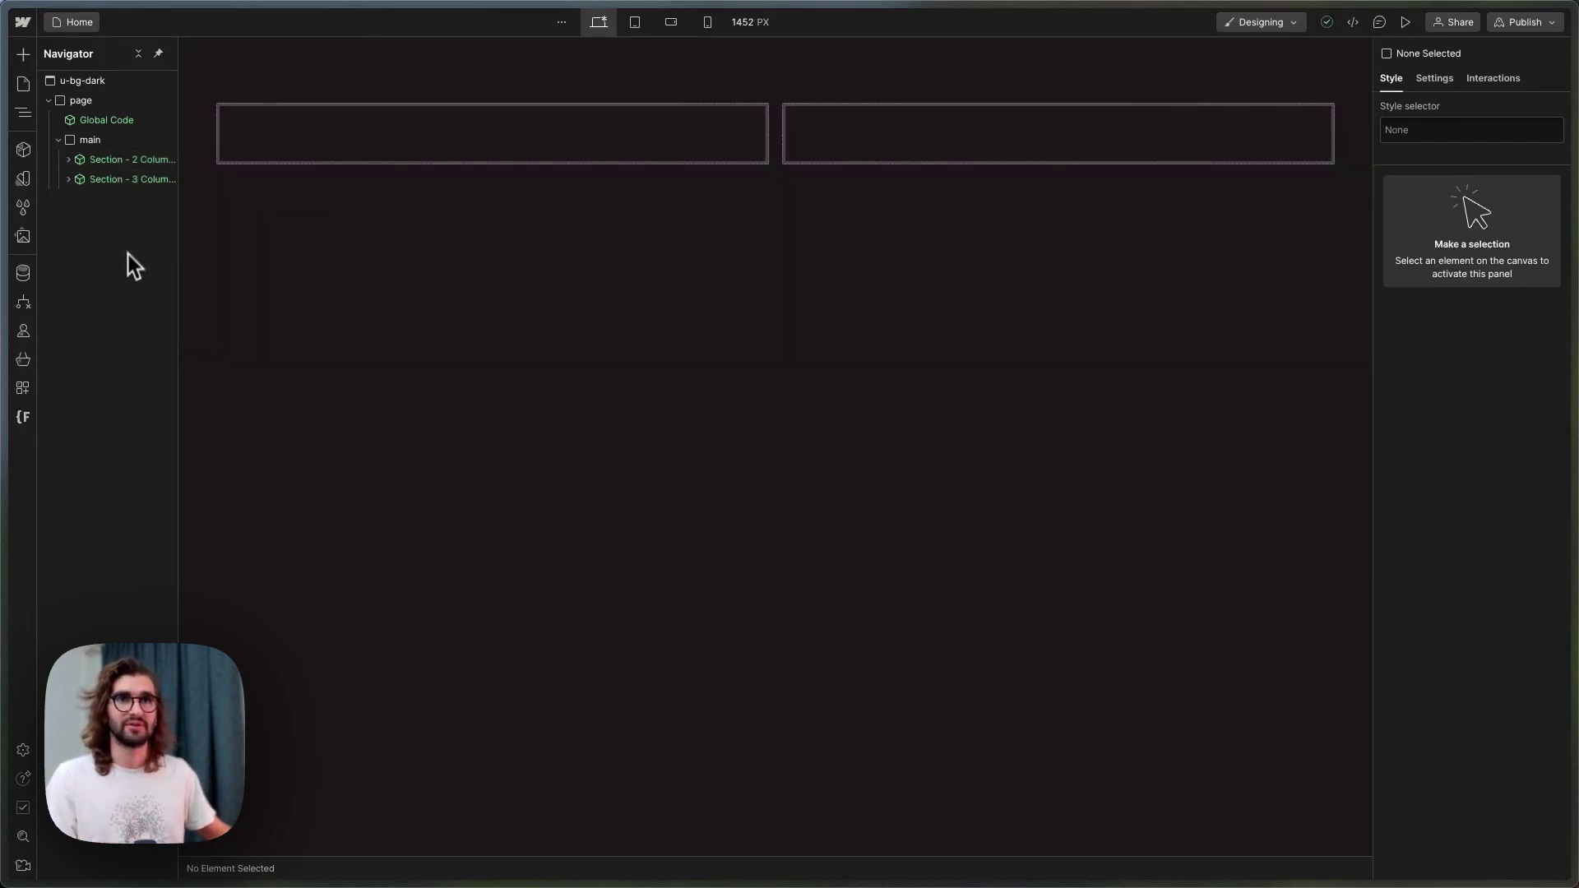
Select the Section - 2 Columns instance to show its two empty slot properties.
{"action": "left_click", "coordinate": [567, 212]}
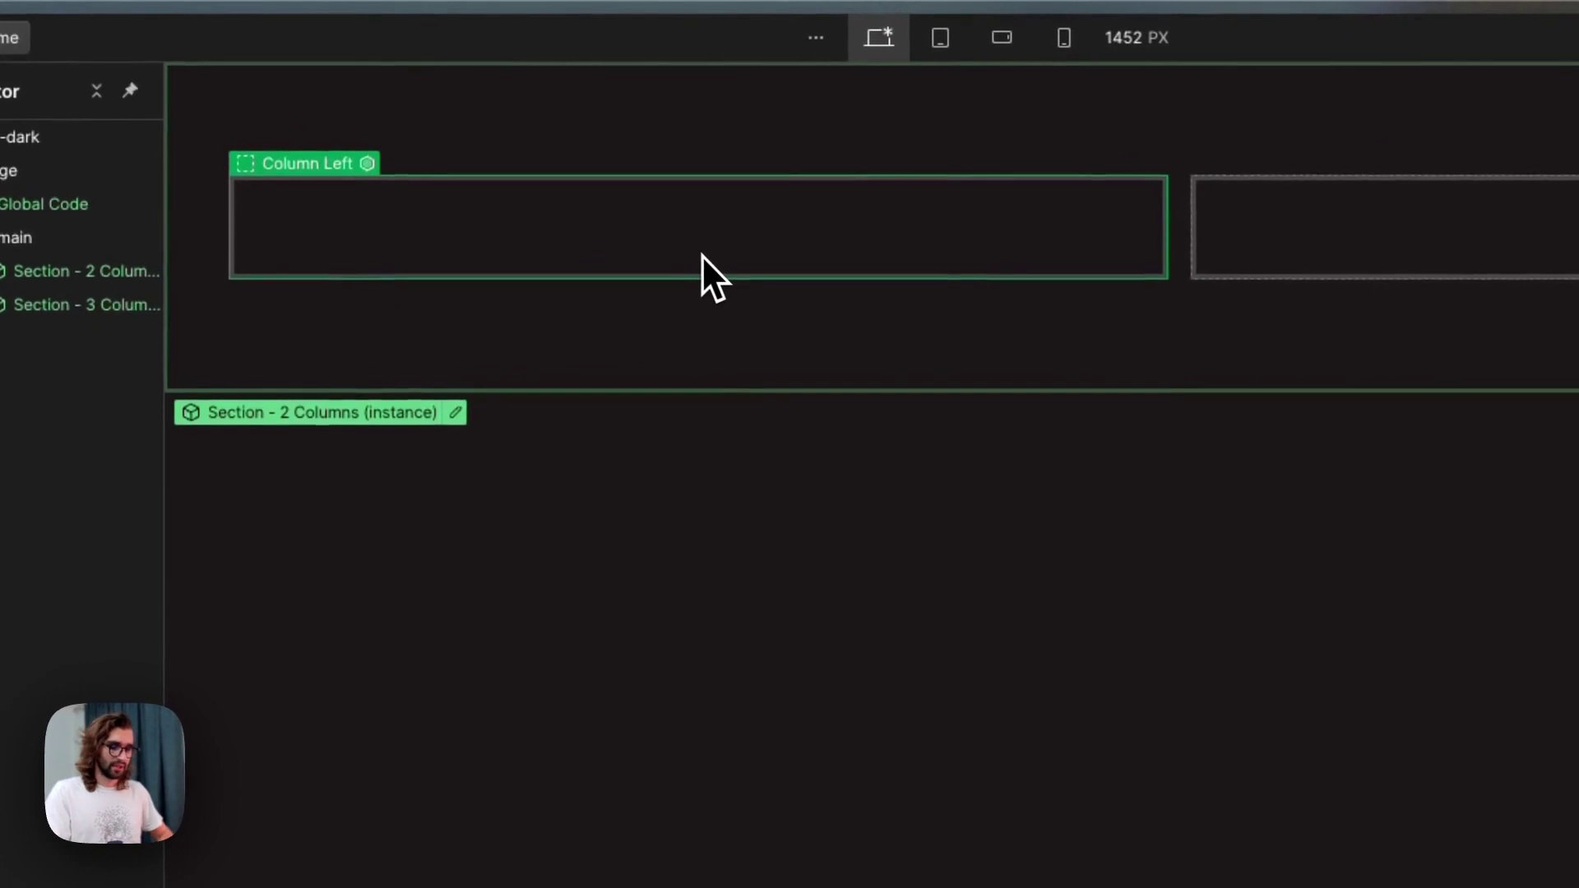
Try inserting a Text Block into the slot, which Webflow rejects because slots only accept components.
{"action": "key", "text": "super+k"}
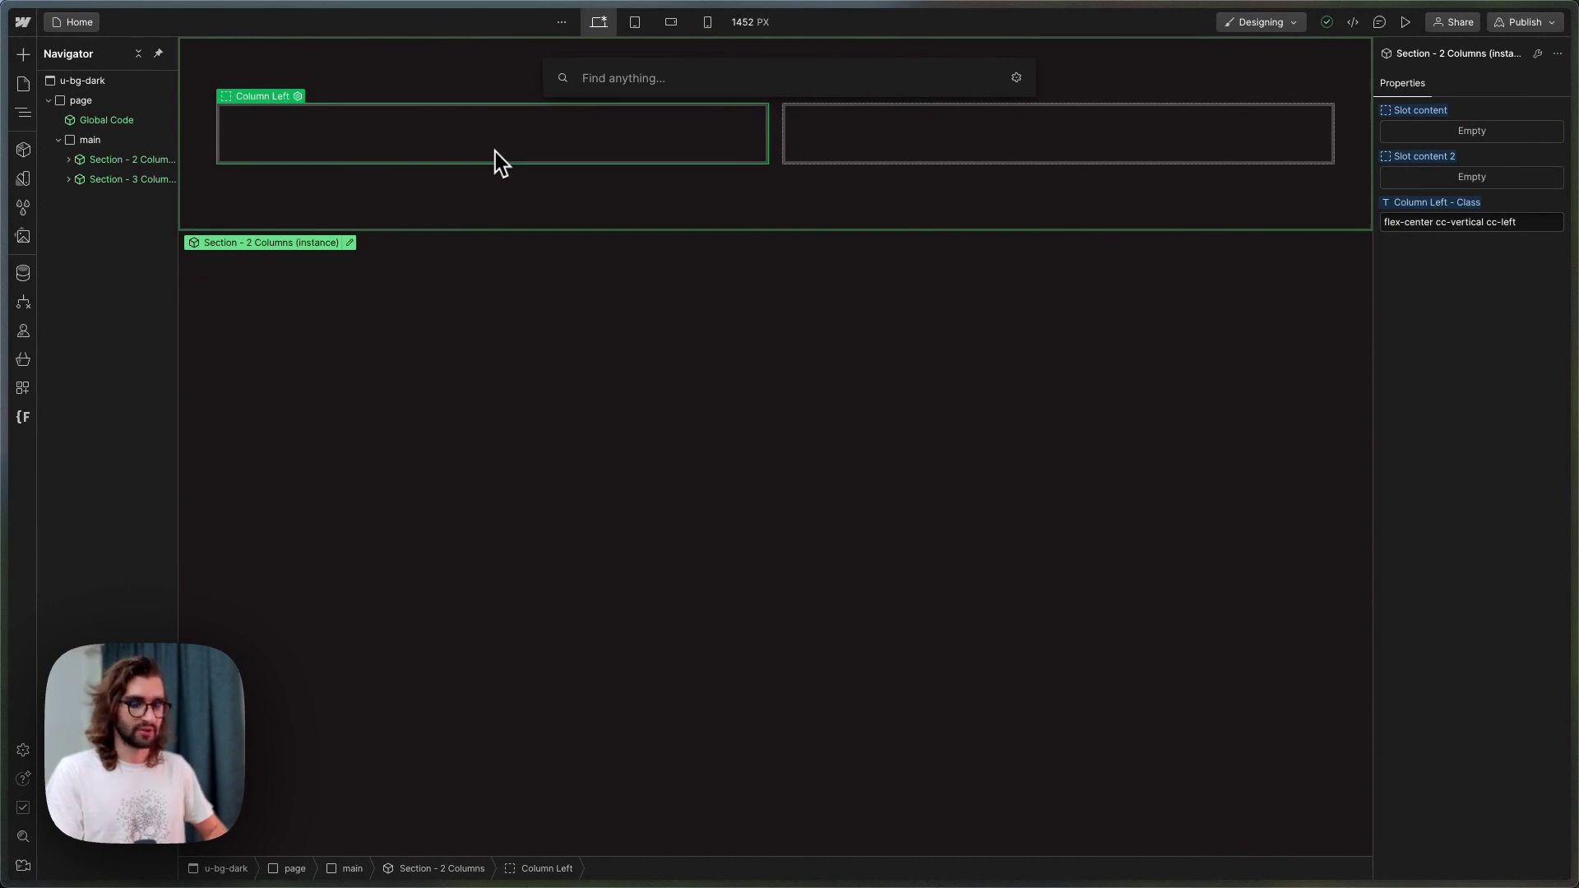
{"action": "type", "text": "text"}
{"action": "key", "text": "Down"}
{"action": "key", "text": "Return"}
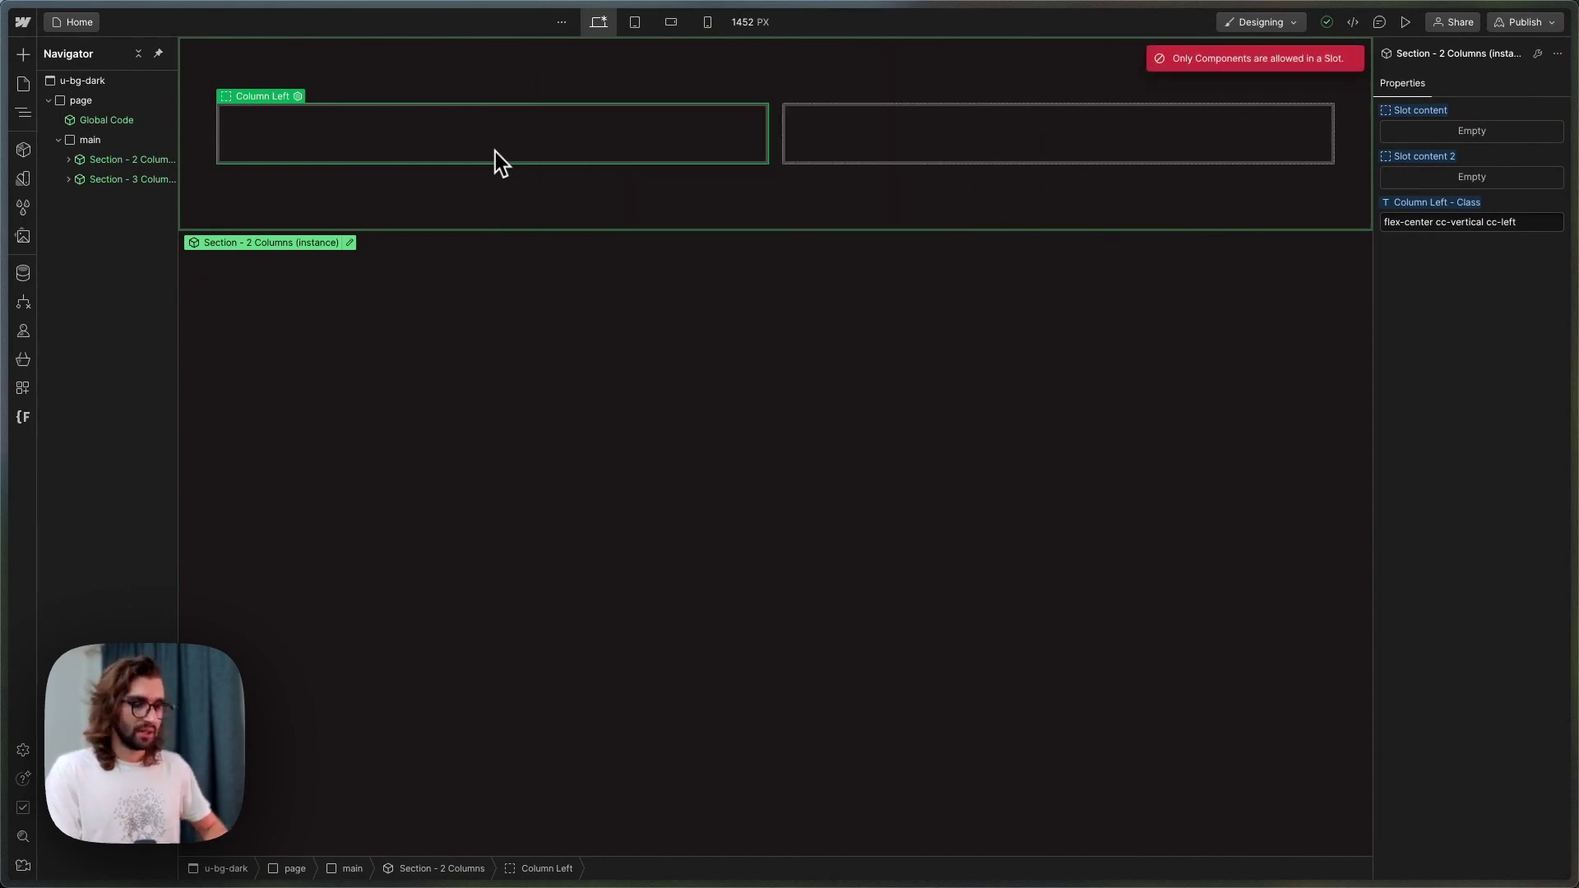
Search 'content' to list the Content components available for the slot.
{"action": "key", "text": "super+k"}
{"action": "type", "text": "head"}
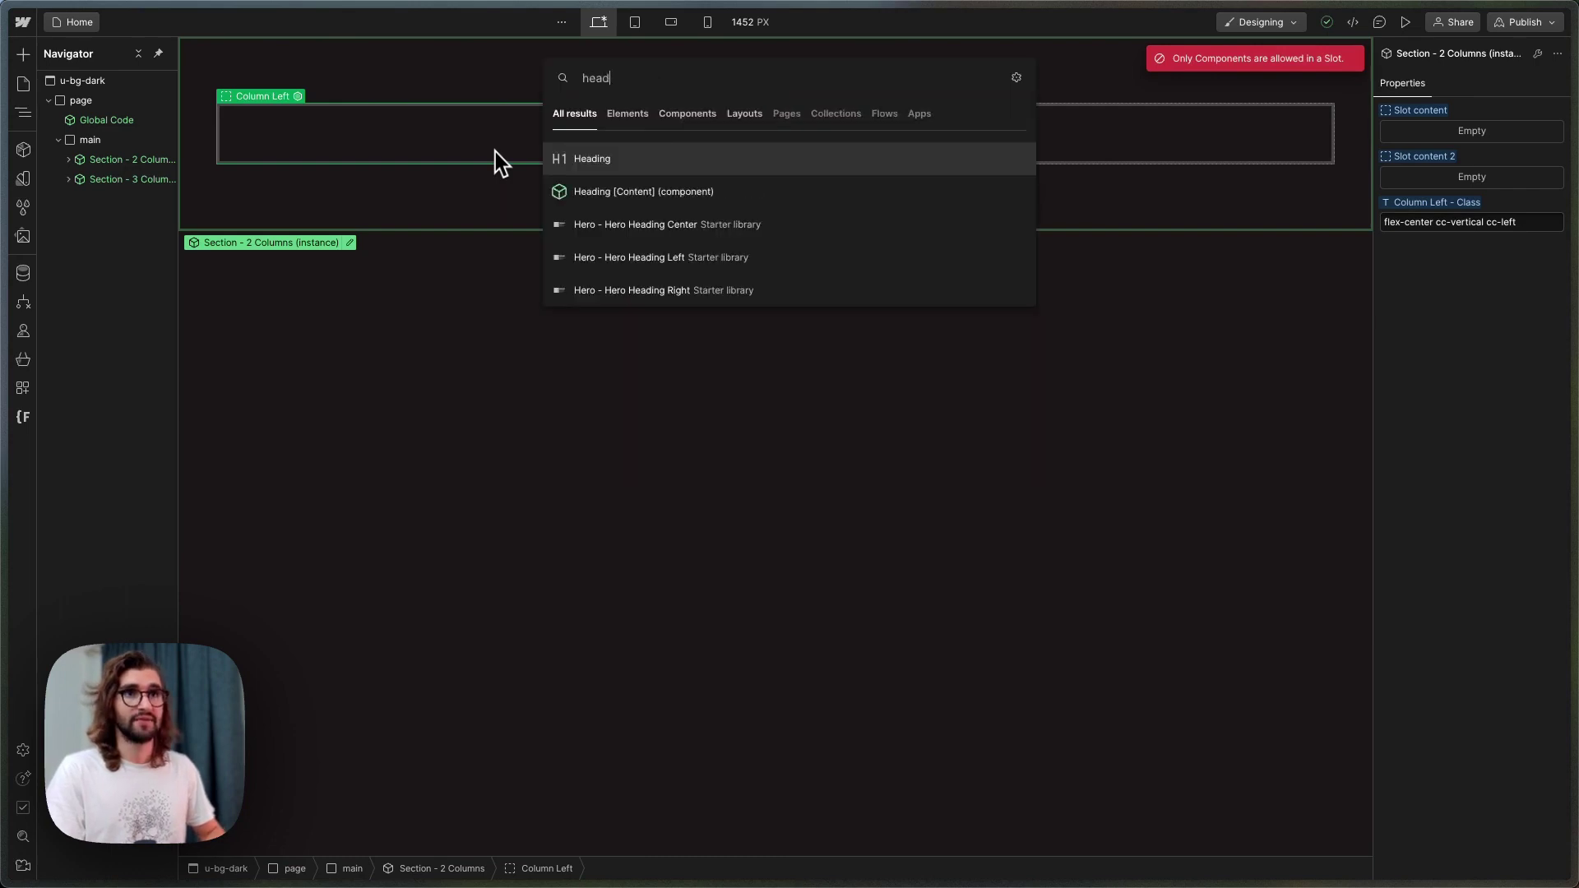
{"action": "key", "text": "BackSpace"}
{"action": "key", "text": "BackSpace"}
{"action": "key", "text": "BackSpace"}
{"action": "key", "text": "BackSpace"}
{"action": "type", "text": "content"}
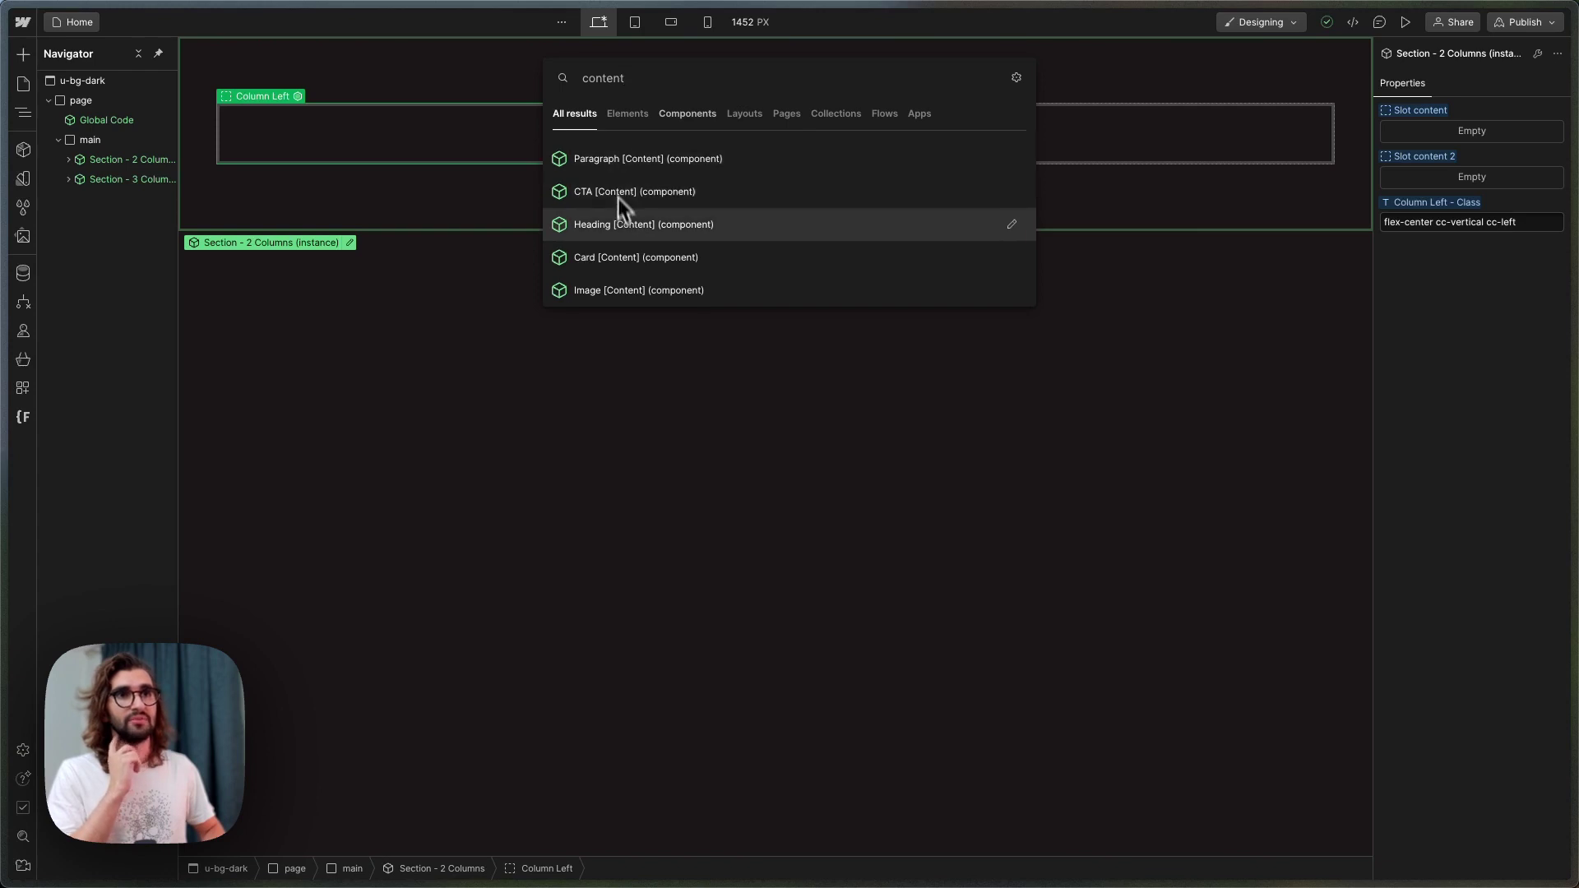
Insert Heading [Content] into the left column slot and check it in the Navigator.
{"action": "left_click", "coordinate": [650, 229]}
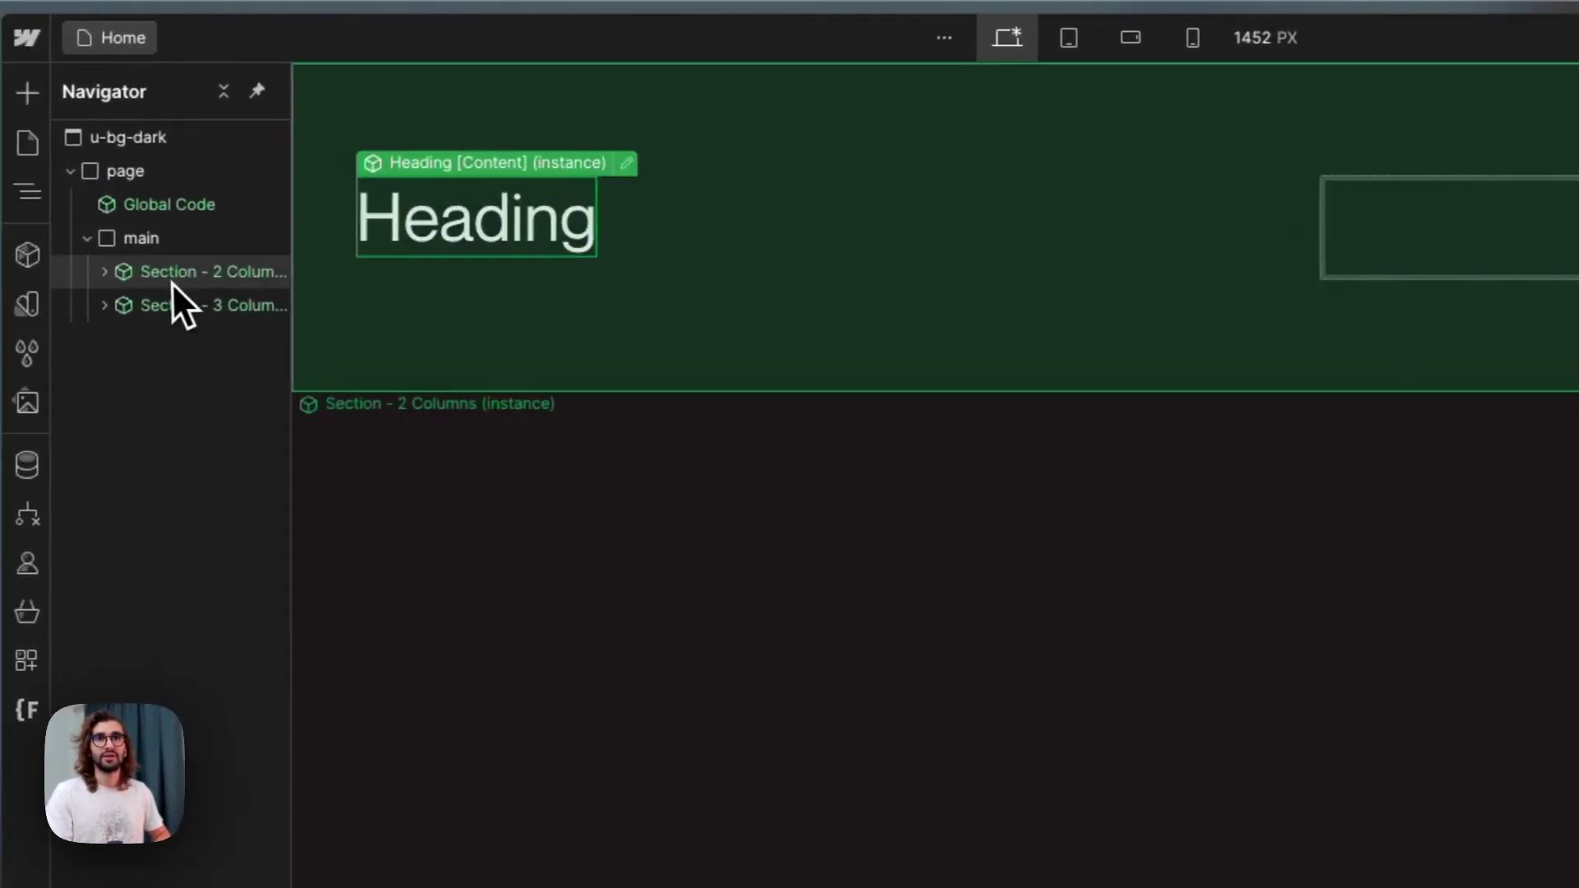
{"action": "left_click", "coordinate": [73, 271]}
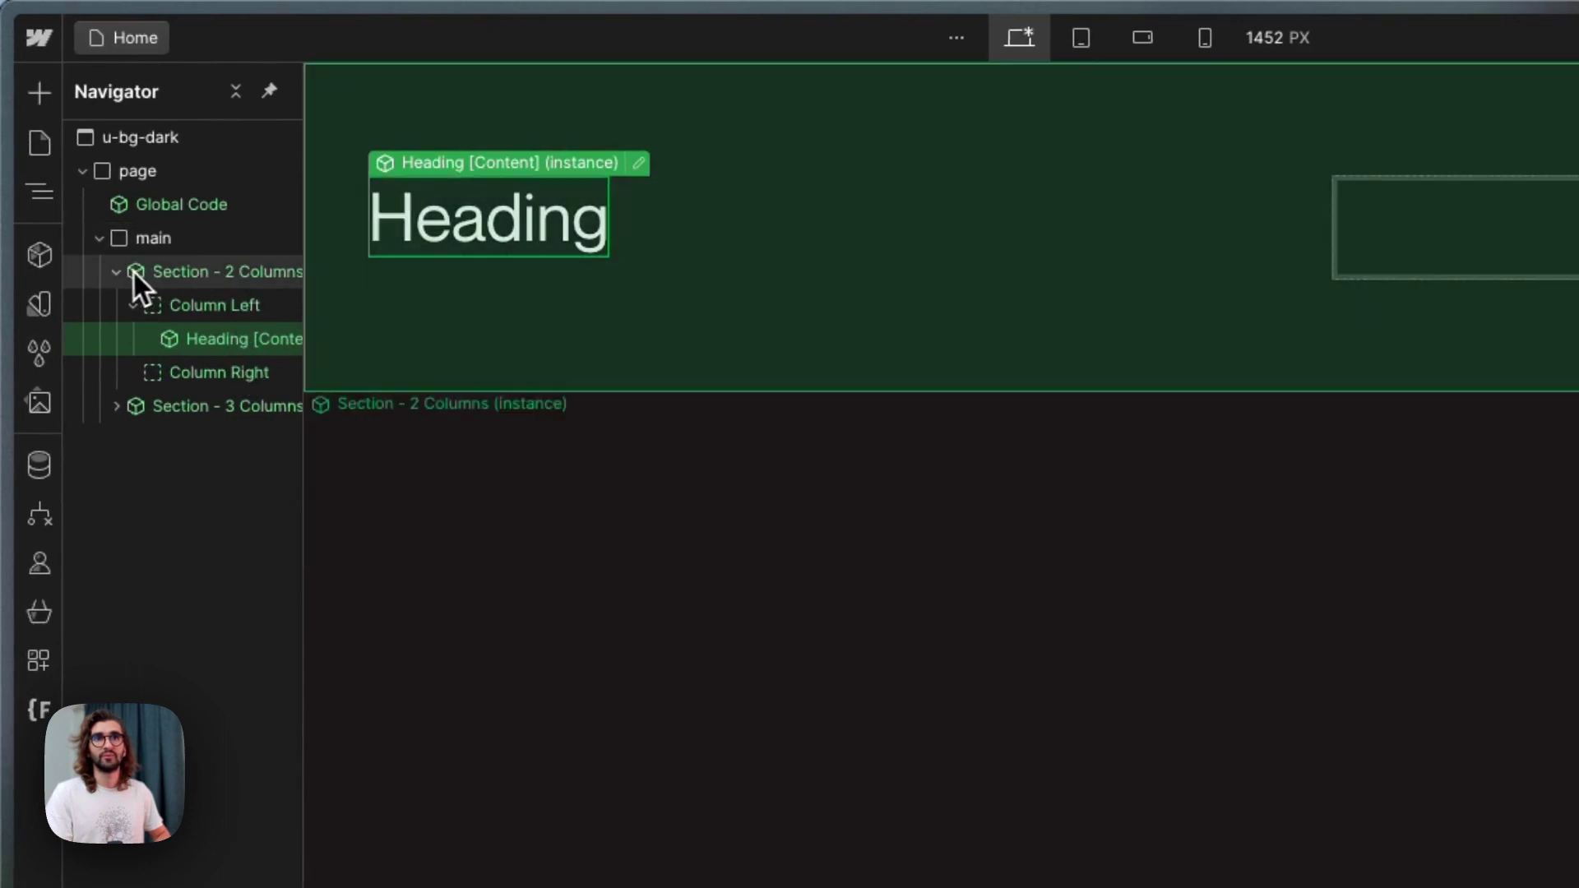
{"action": "left_click", "coordinate": [116, 271]}
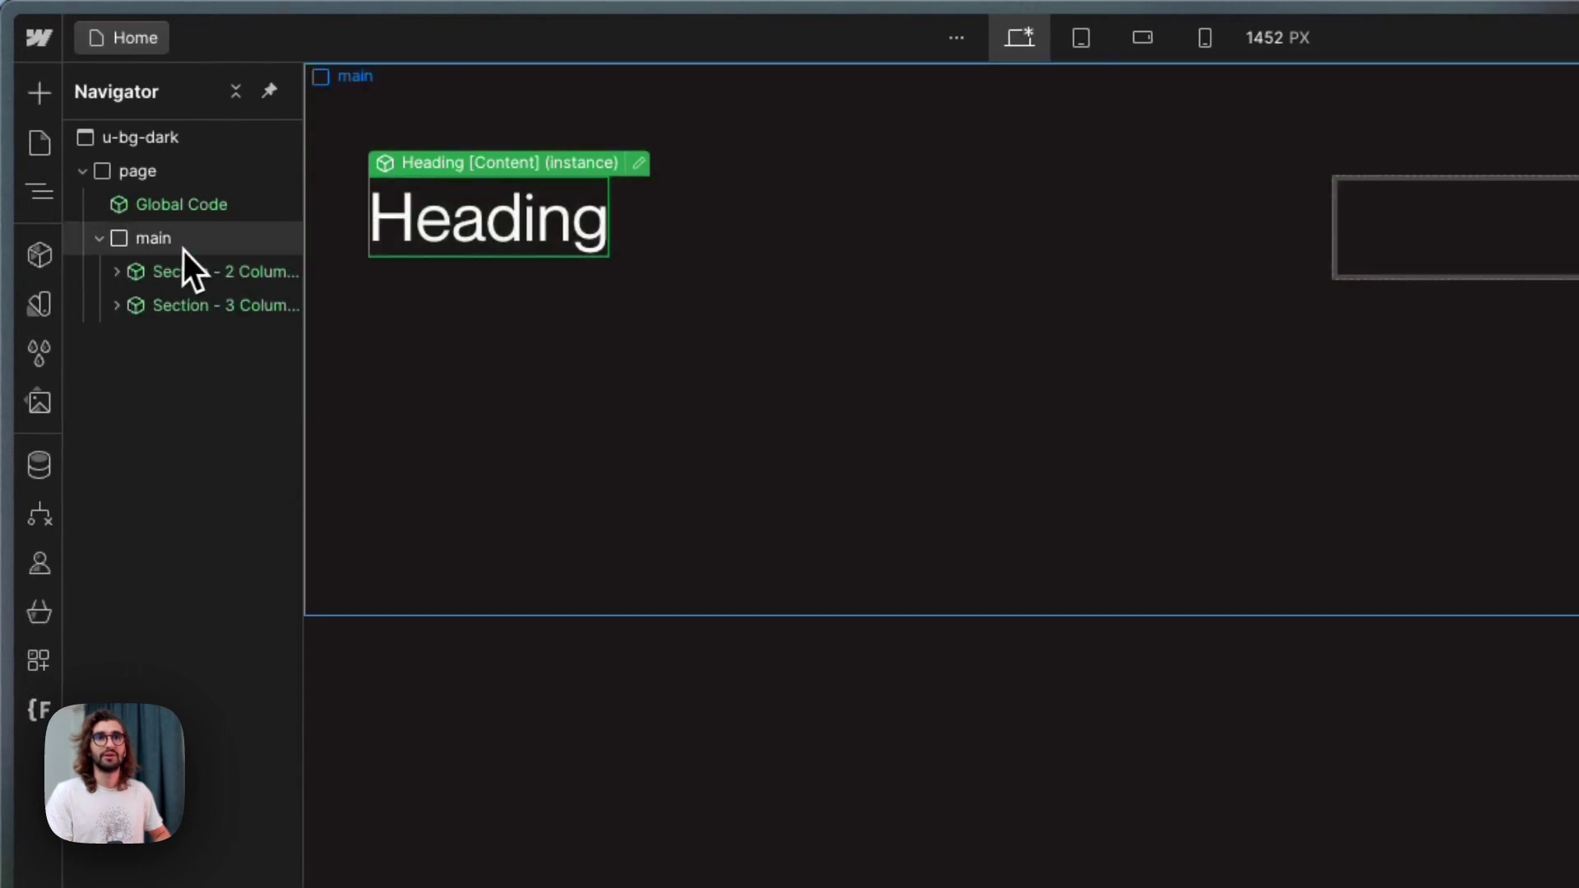
{"action": "left_click", "coordinate": [186, 244]}
Delete the stray heading copy added to main, and set the left column heading to h1.
{"action": "key", "text": "super+e"}
{"action": "type", "text": "head"}
{"action": "key", "text": "Down"}
{"action": "key", "text": "Return"}
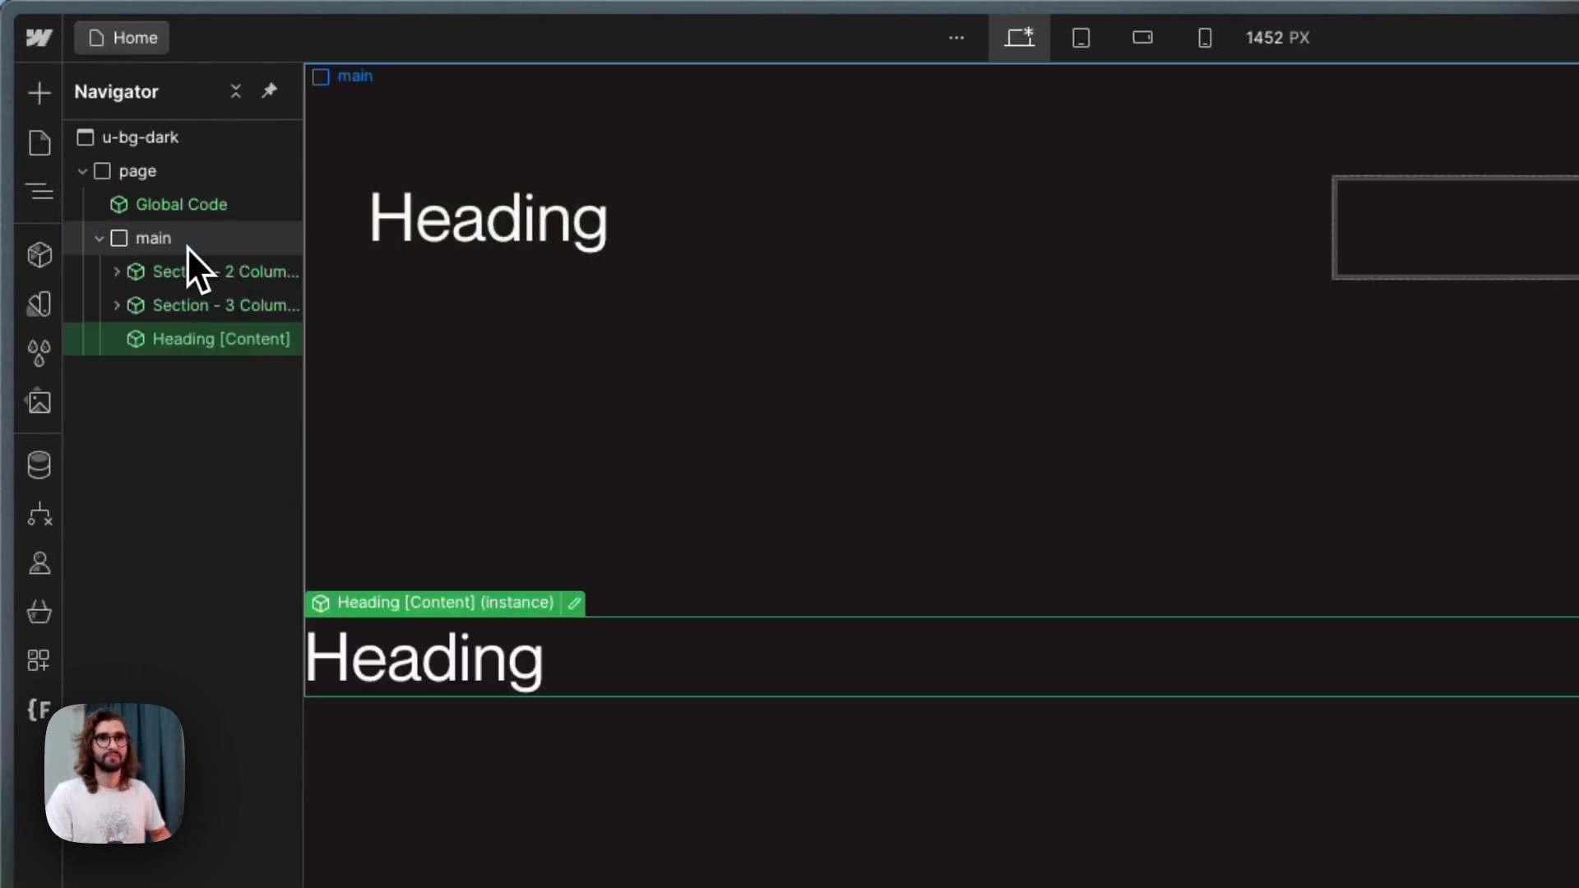
{"action": "key", "text": "Return"}
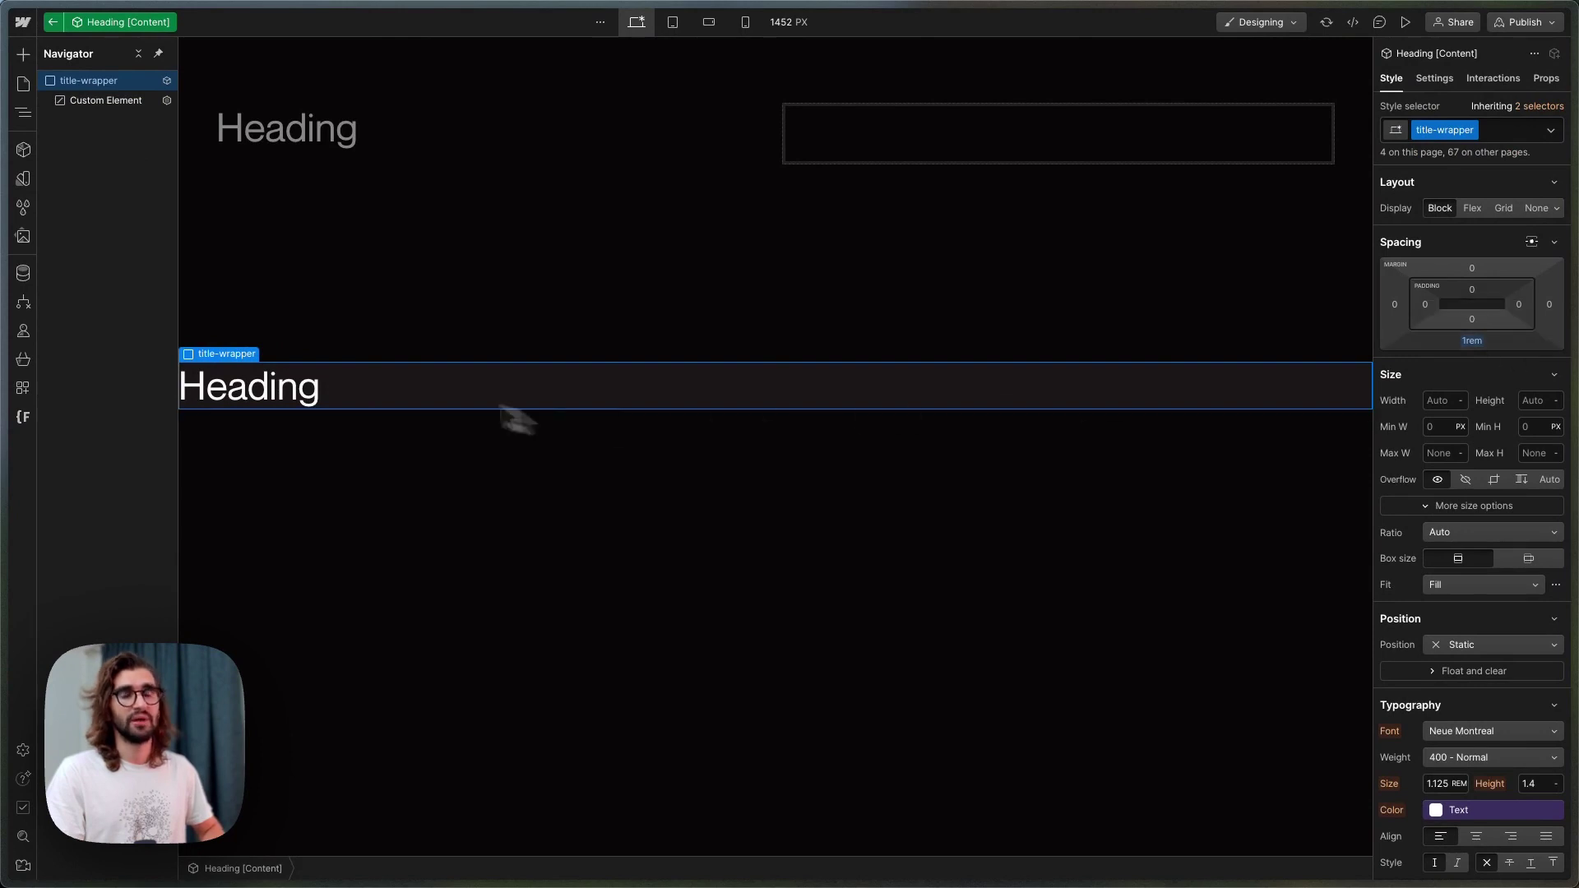
{"action": "key", "text": "Escape"}
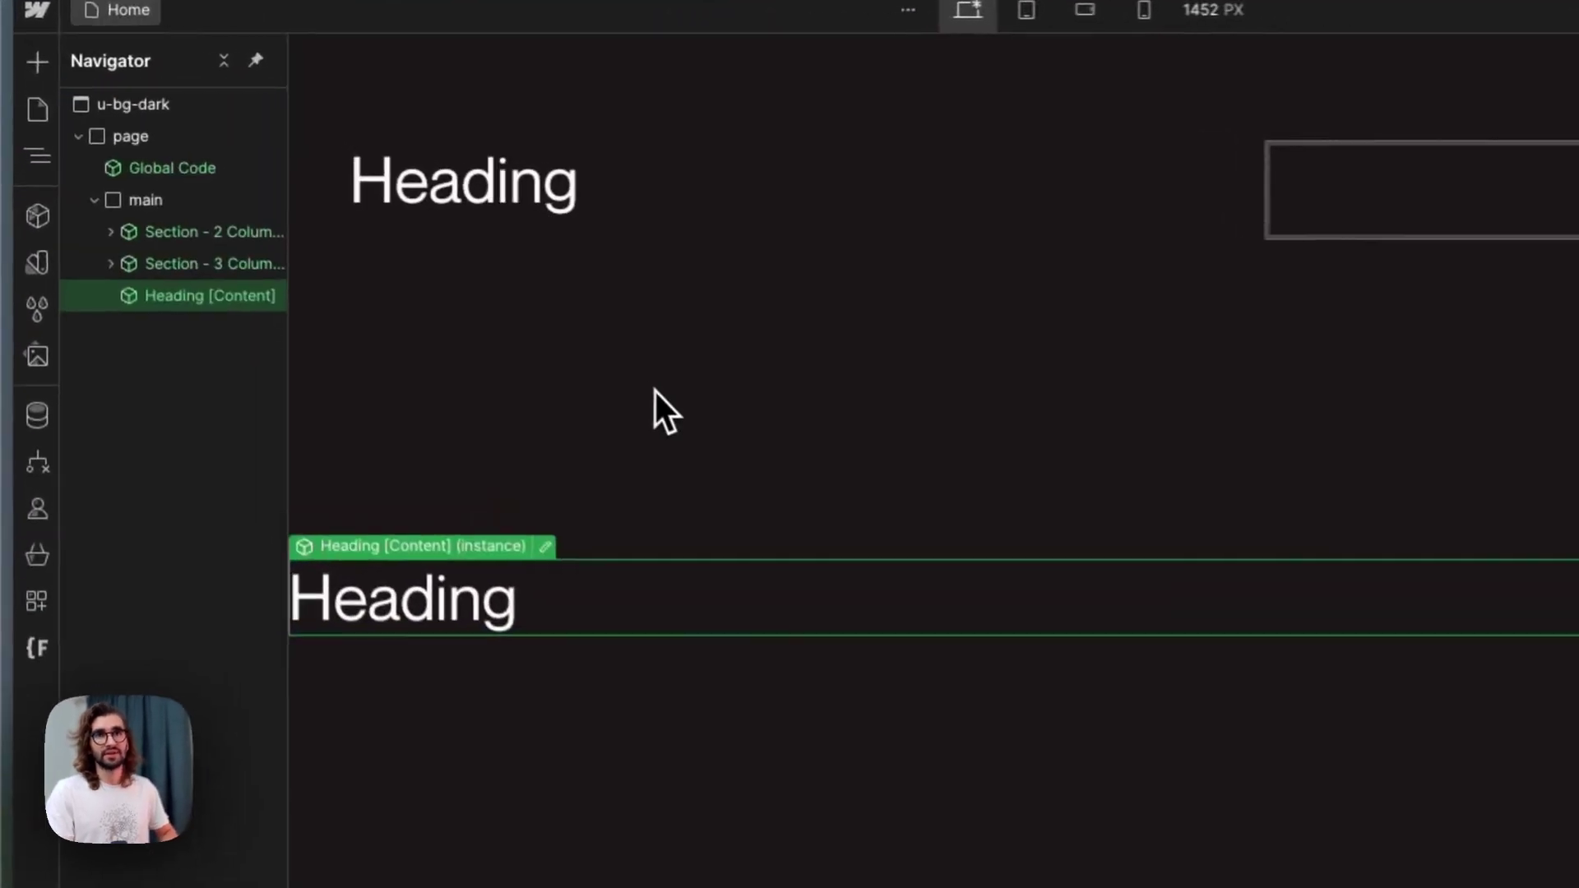
{"action": "key", "text": "Delete"}
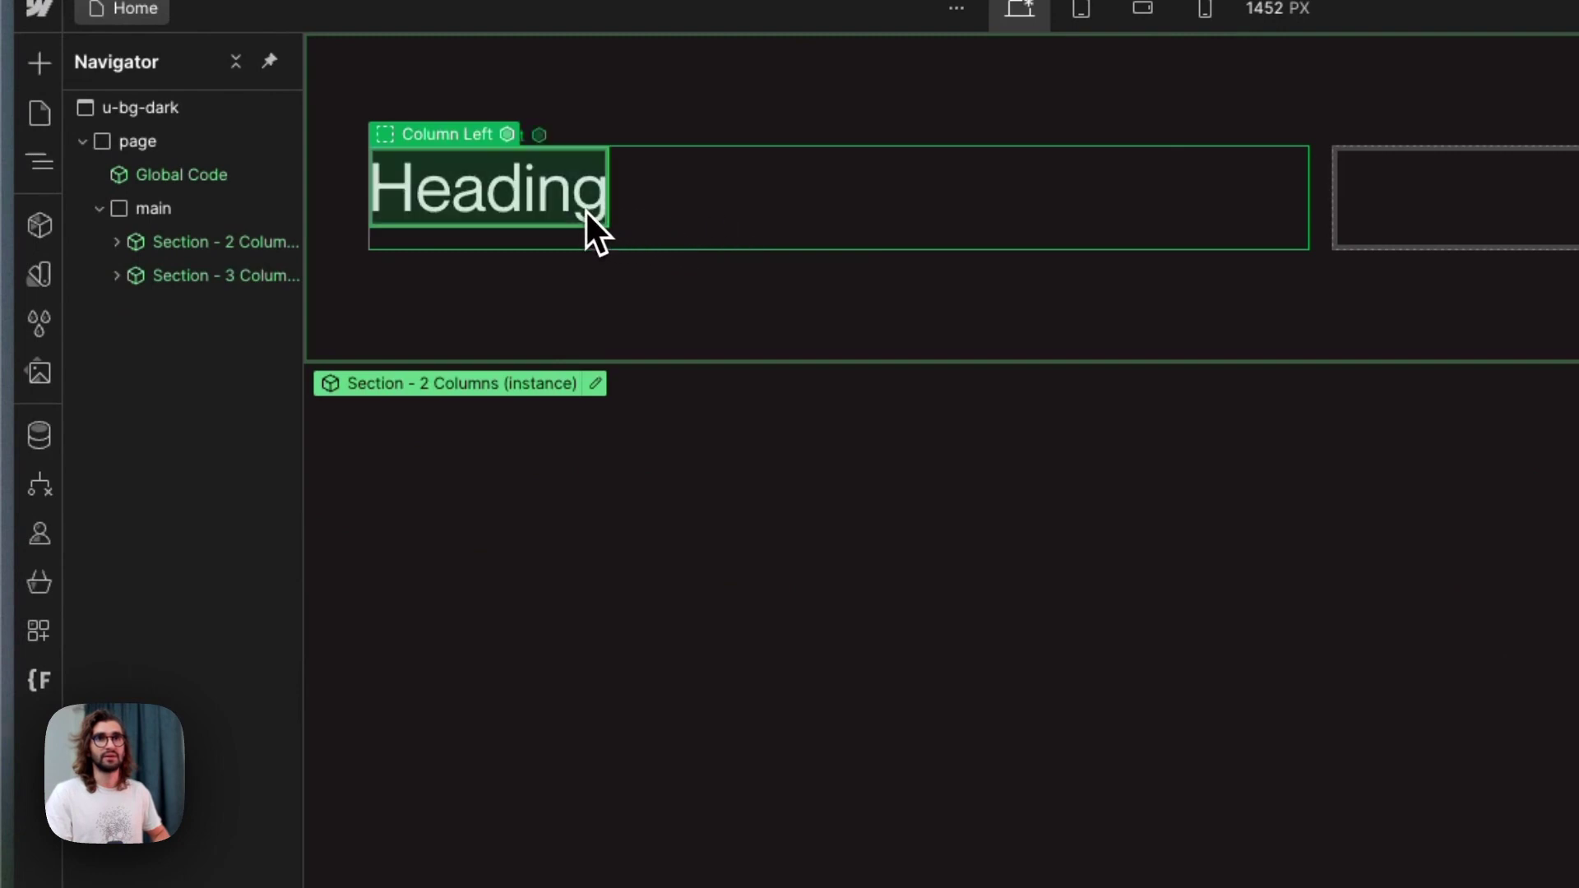
{"action": "left_click", "coordinate": [585, 210]}
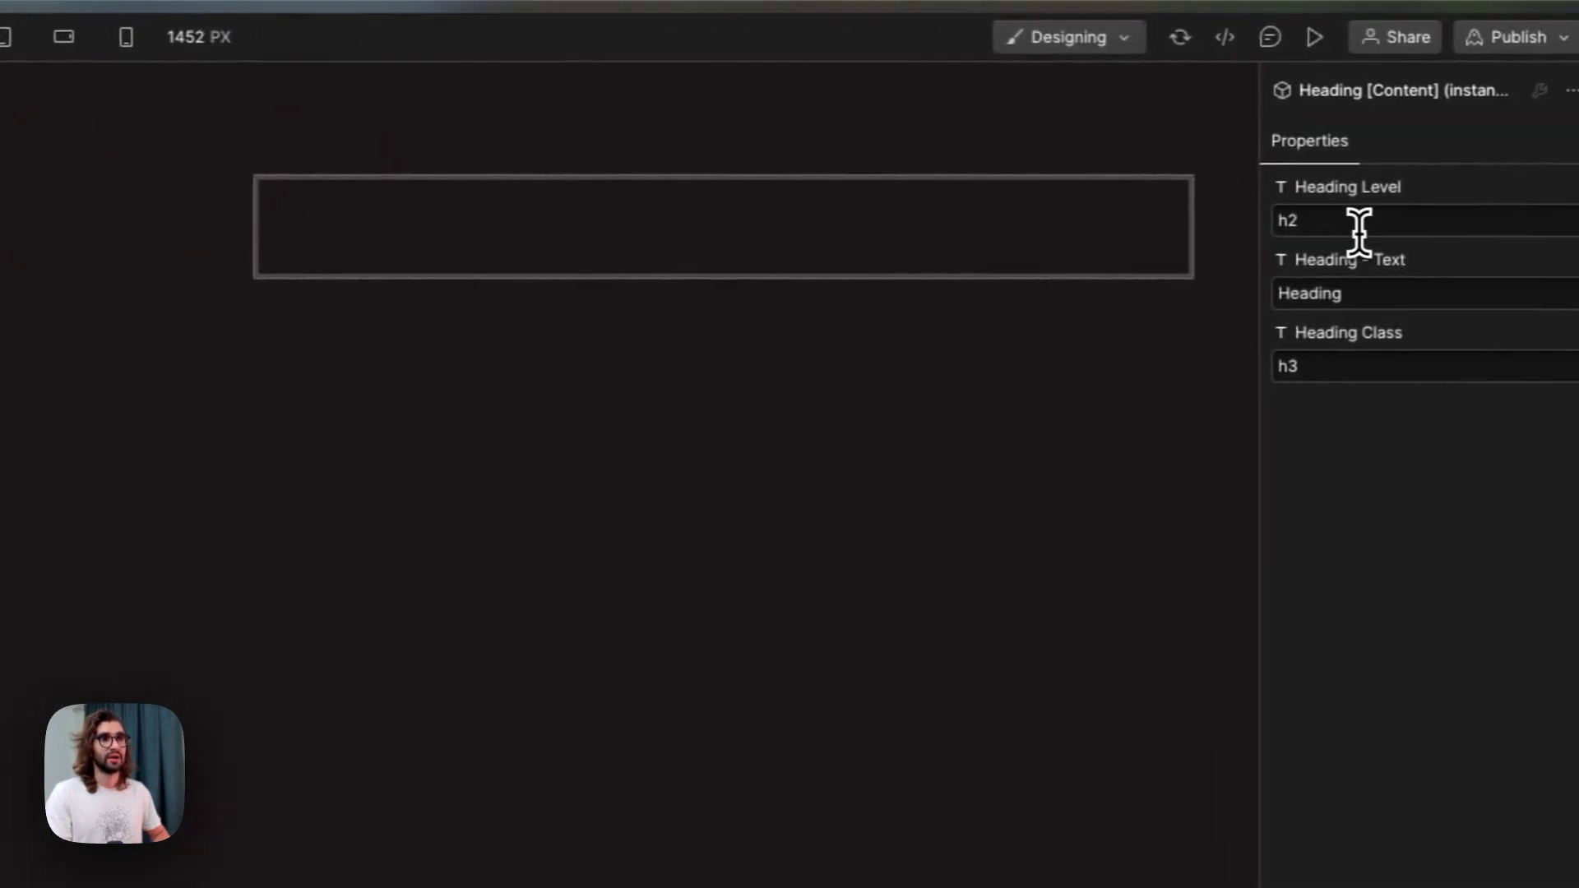
{"action": "left_click", "coordinate": [1373, 221]}
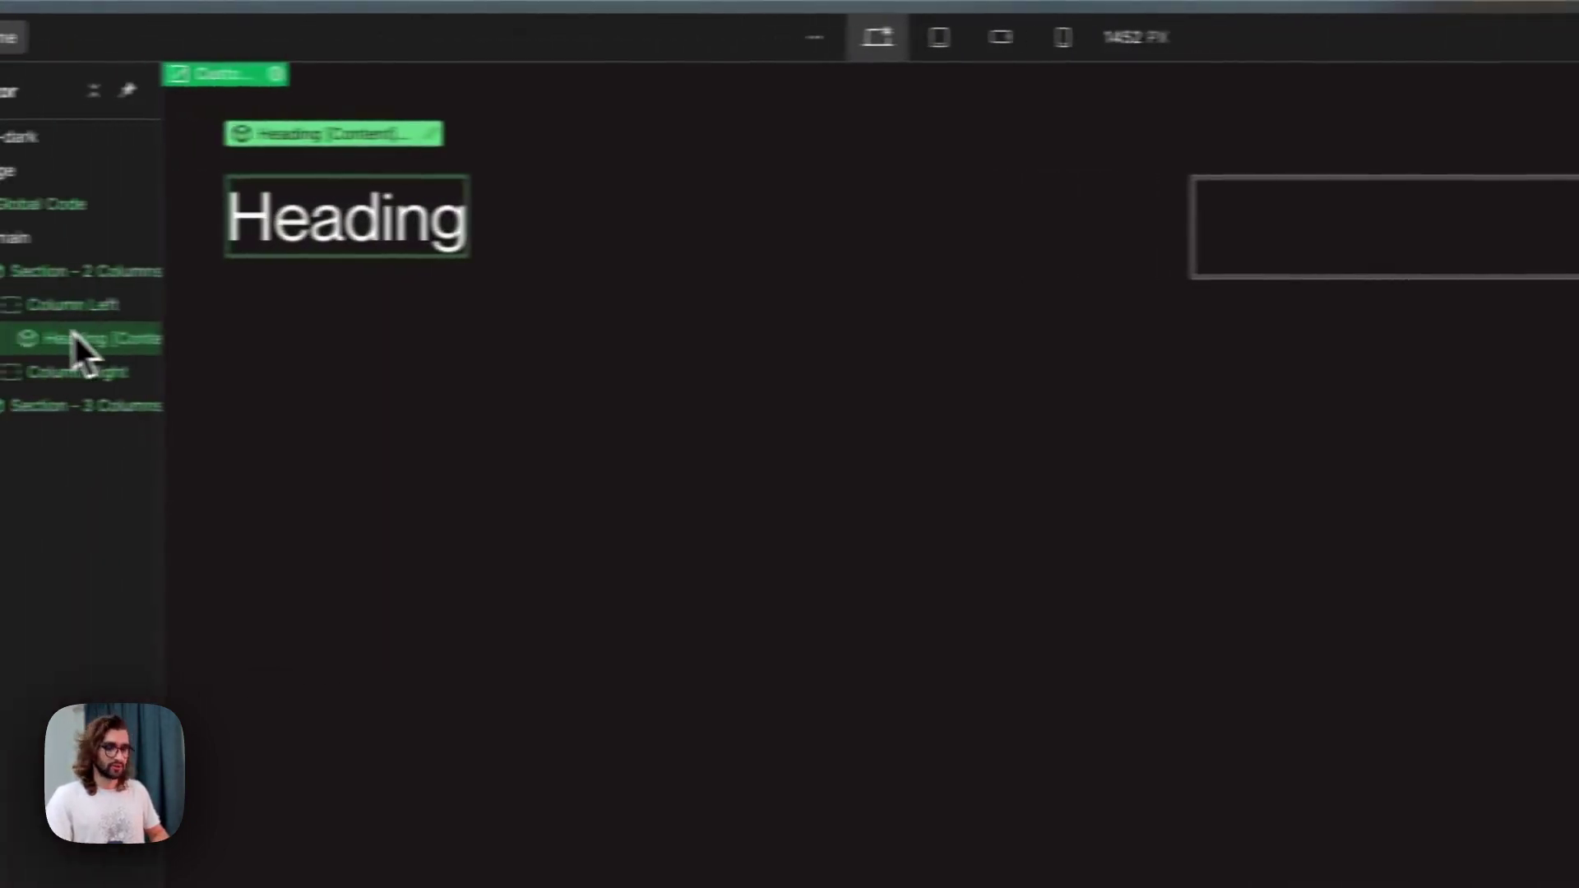
Insert a Paragraph [Content] component under the heading.
{"action": "key", "text": "super+k"}
{"action": "type", "text": "parag"}
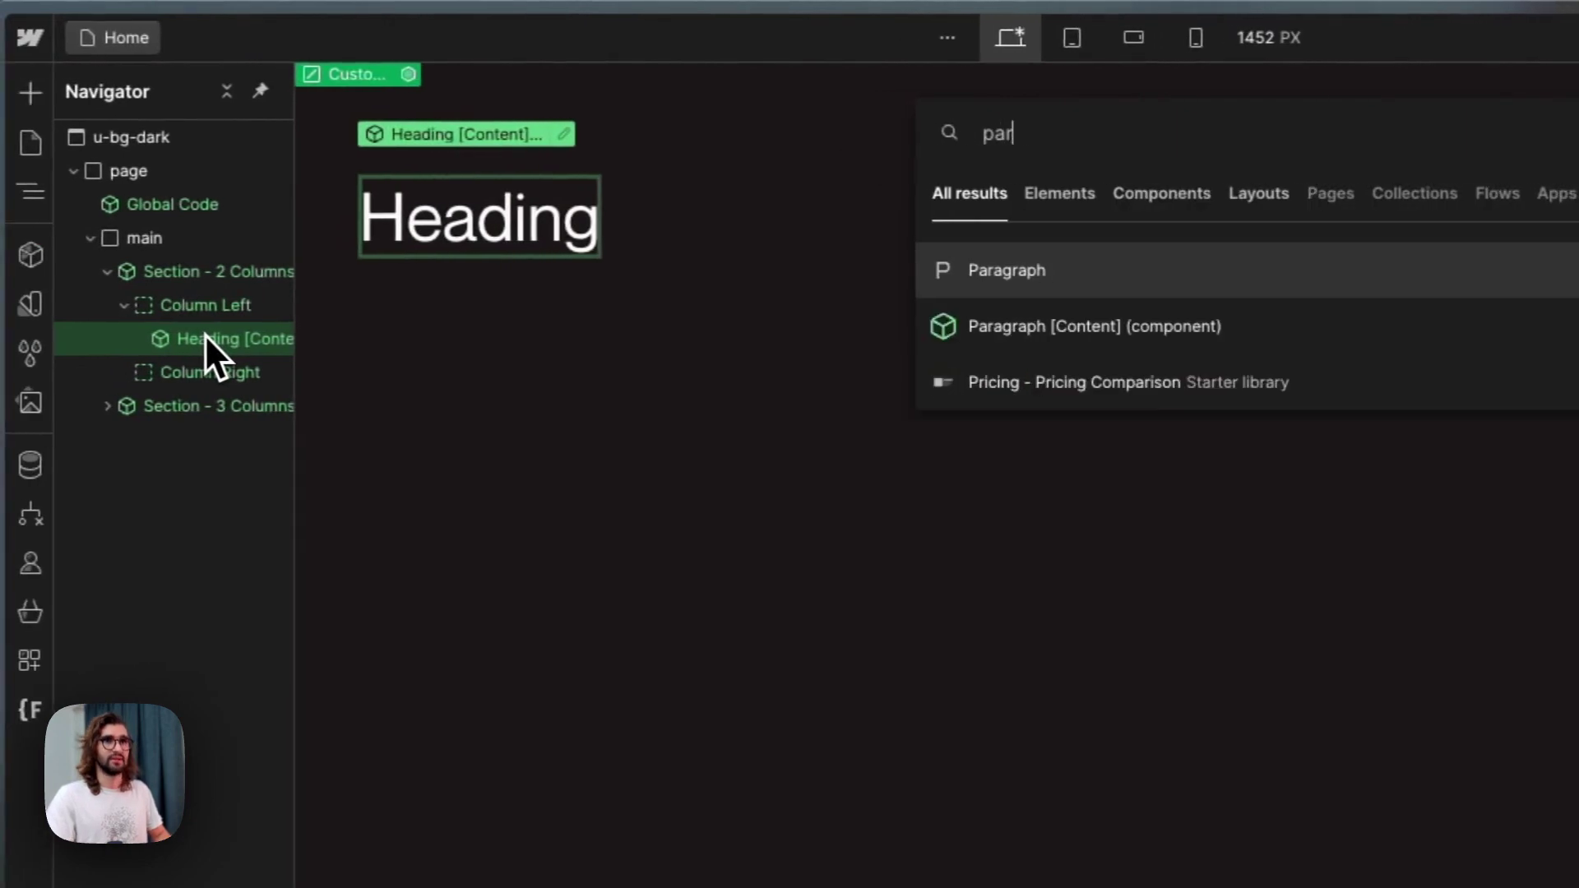
{"action": "key", "text": "Return"}
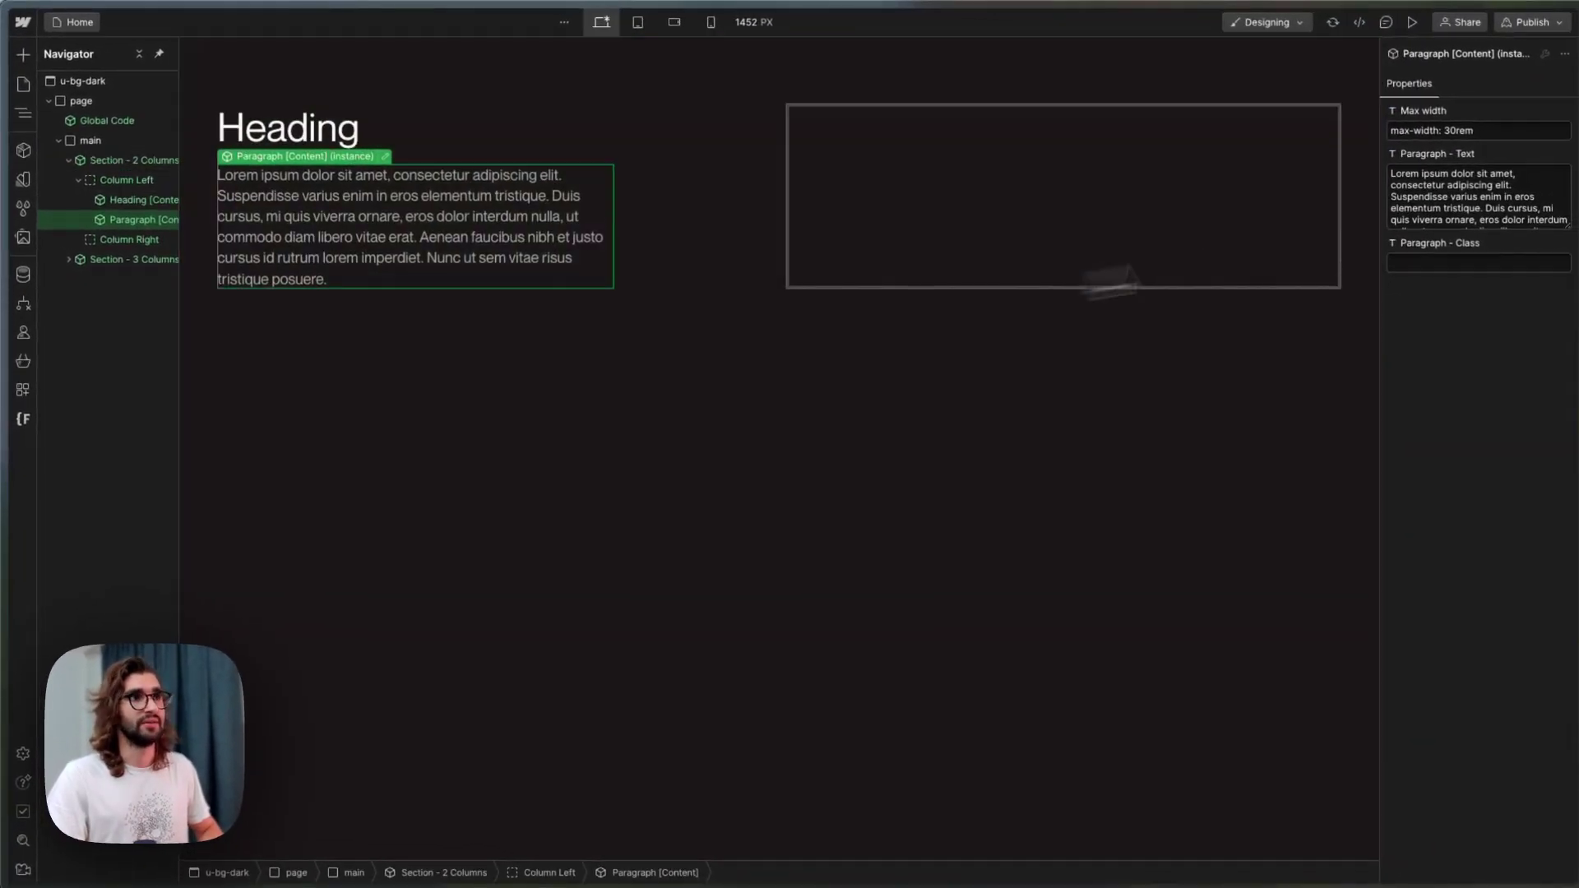
{"action": "left_click", "coordinate": [1456, 170]}
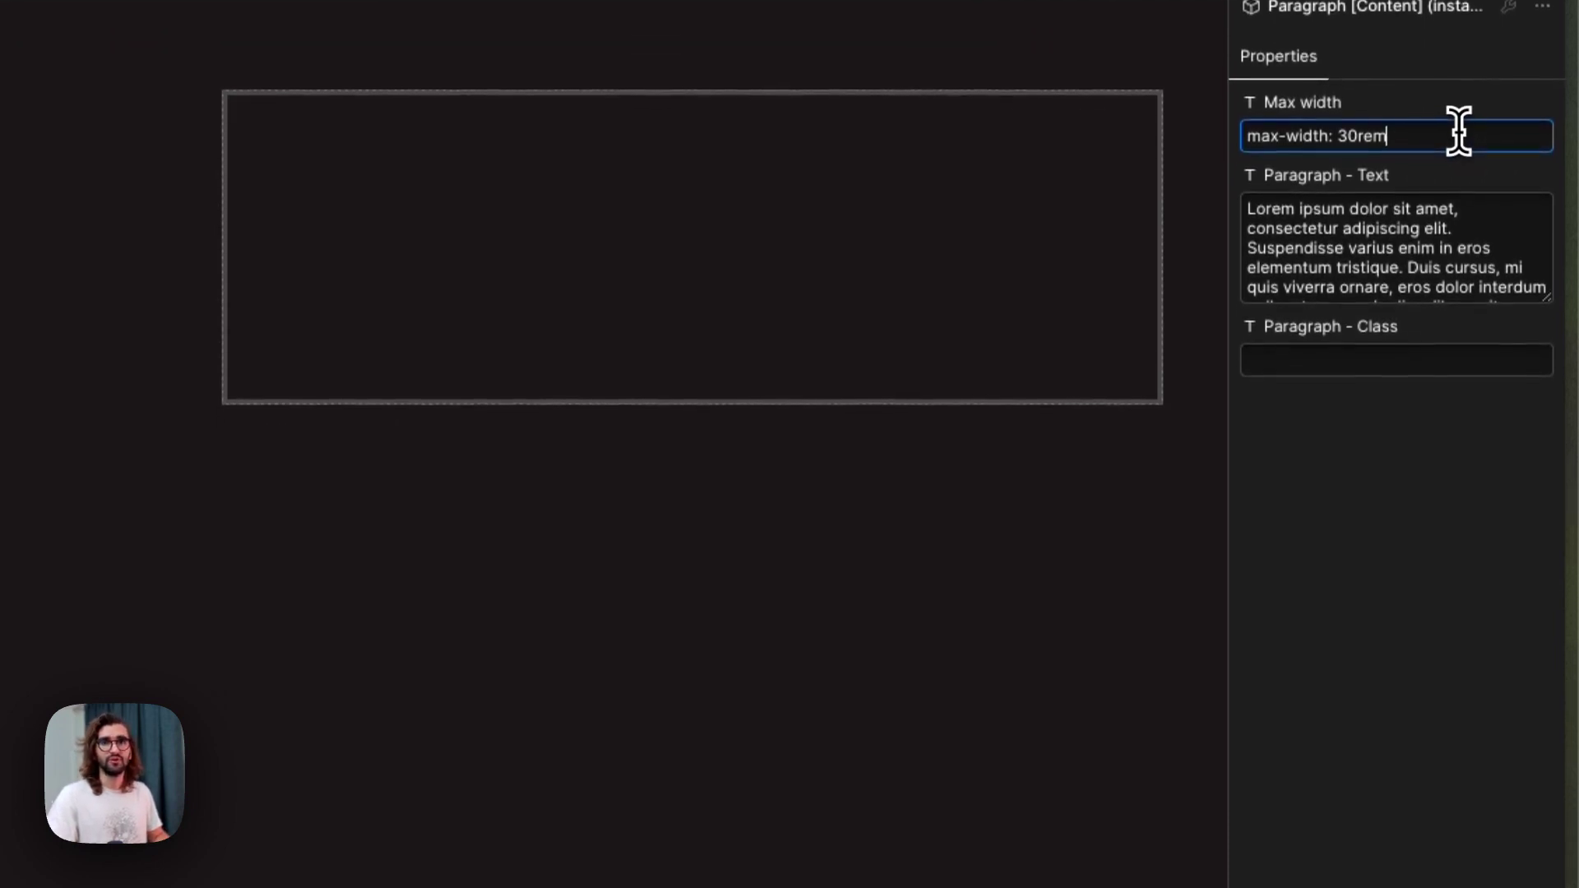
Give the paragraph the text-lg class.
{"action": "left_click", "coordinate": [1365, 363]}
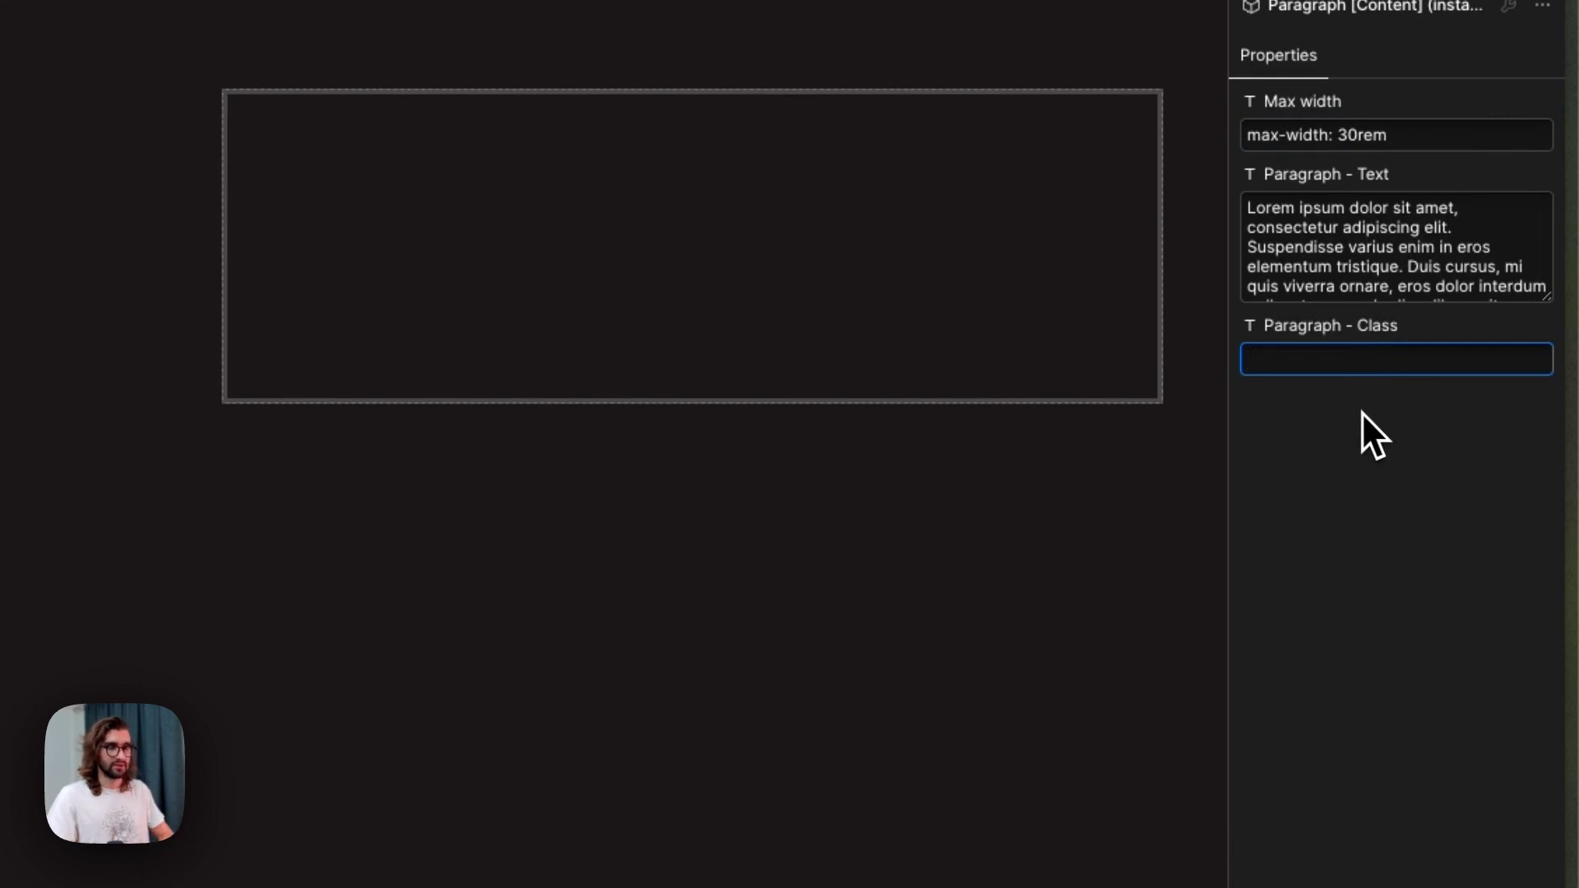
{"action": "type", "text": "text-lg"}
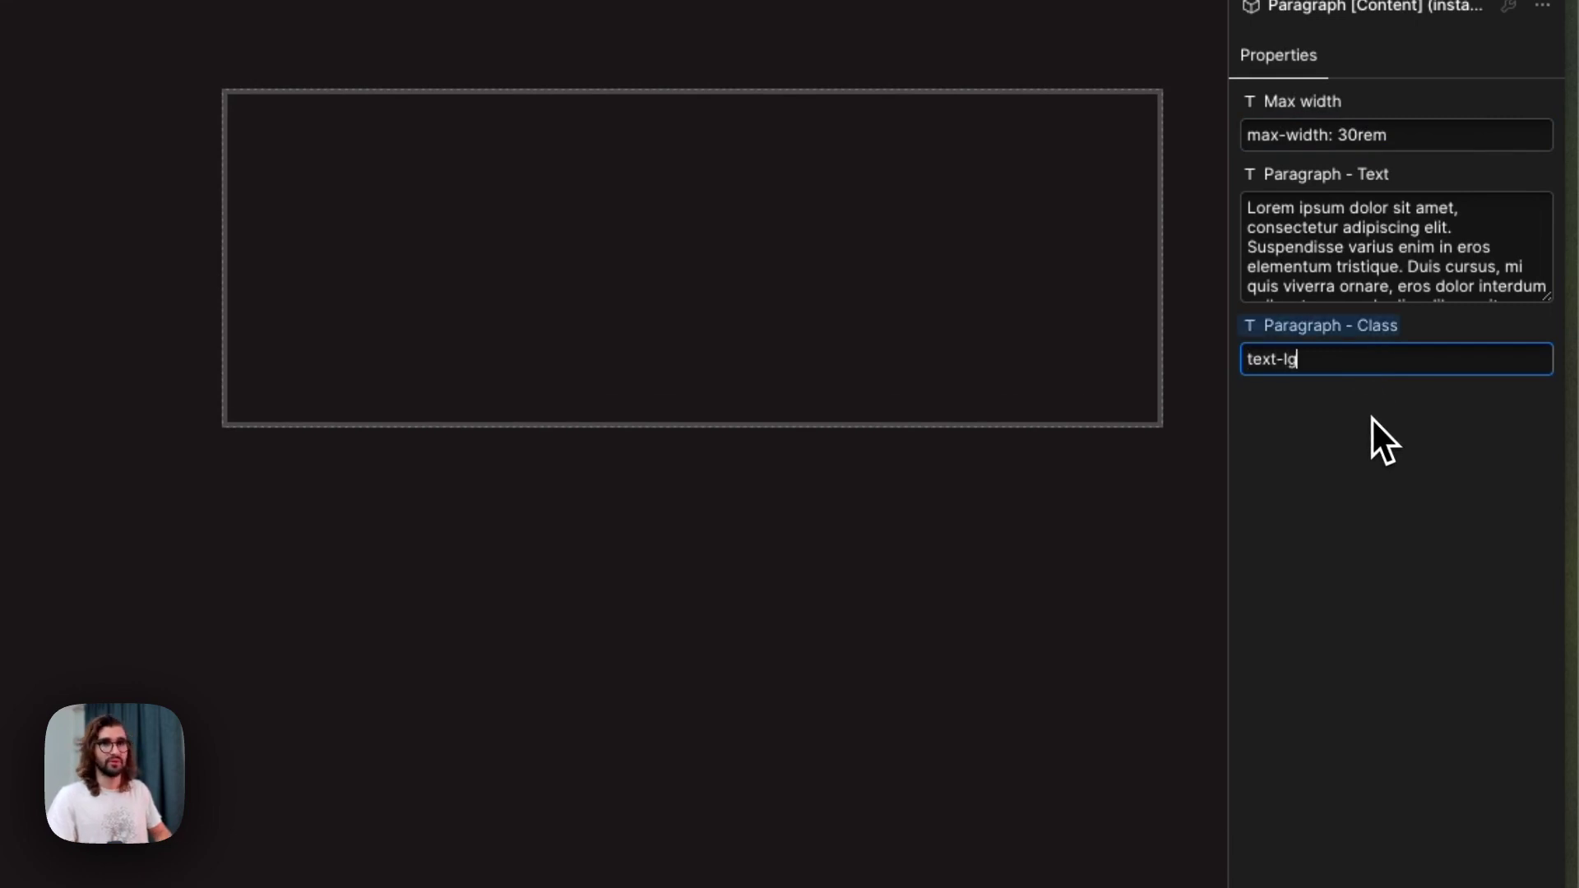
{"action": "key", "text": "Return"}
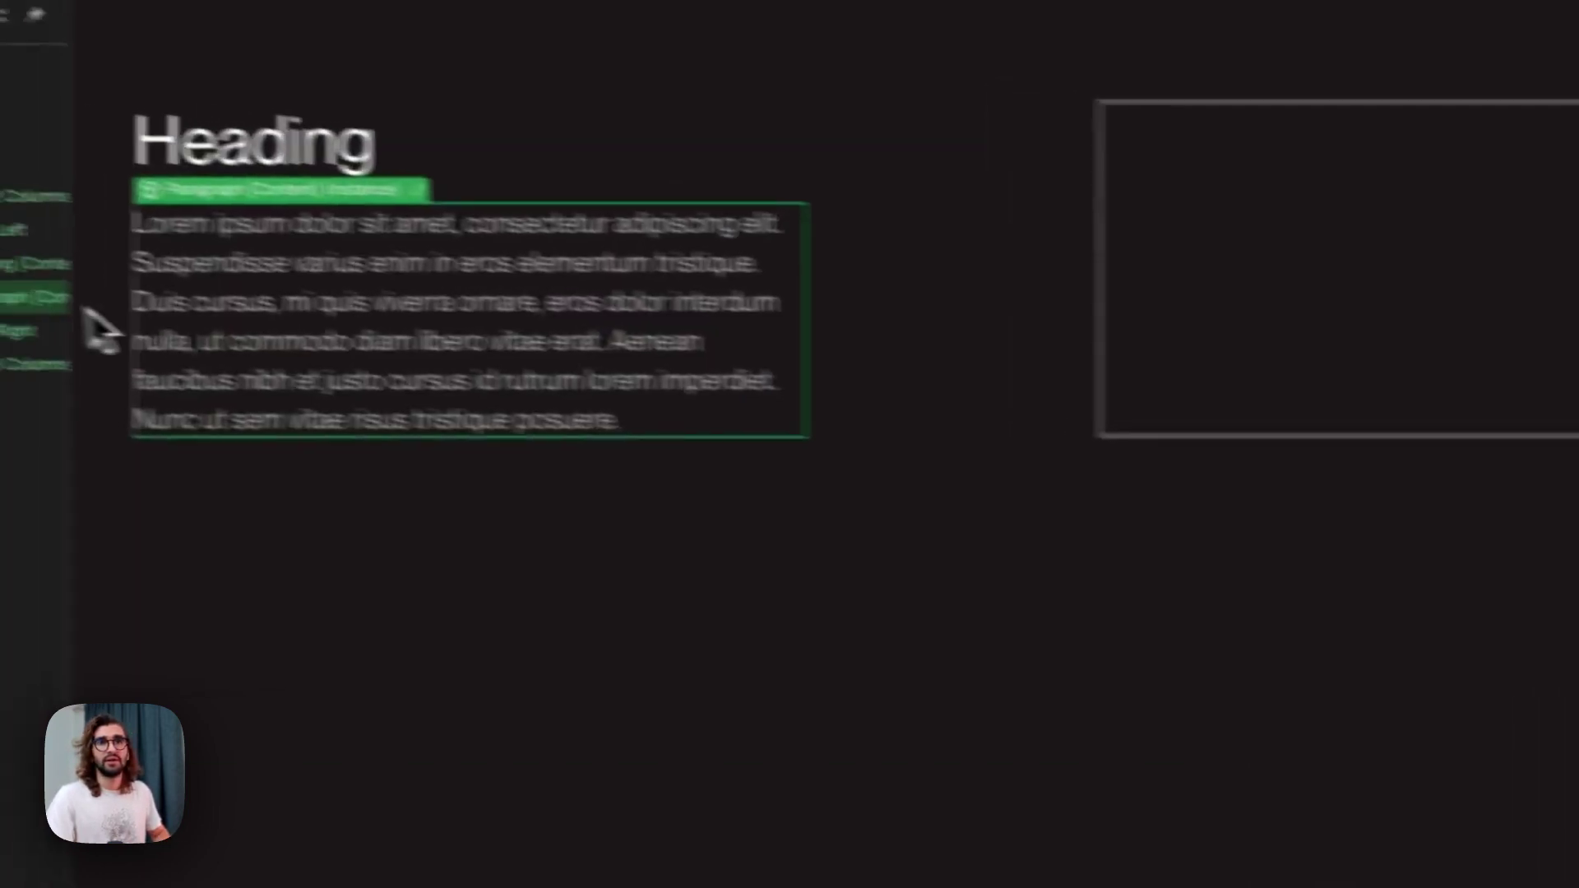
{"action": "key", "text": "ctrl+k"}
Insert a CTA [Content] component with its 'Learn more' button below the paragraph.
{"action": "type", "text": "cta"}
{"action": "key", "text": "Return"}
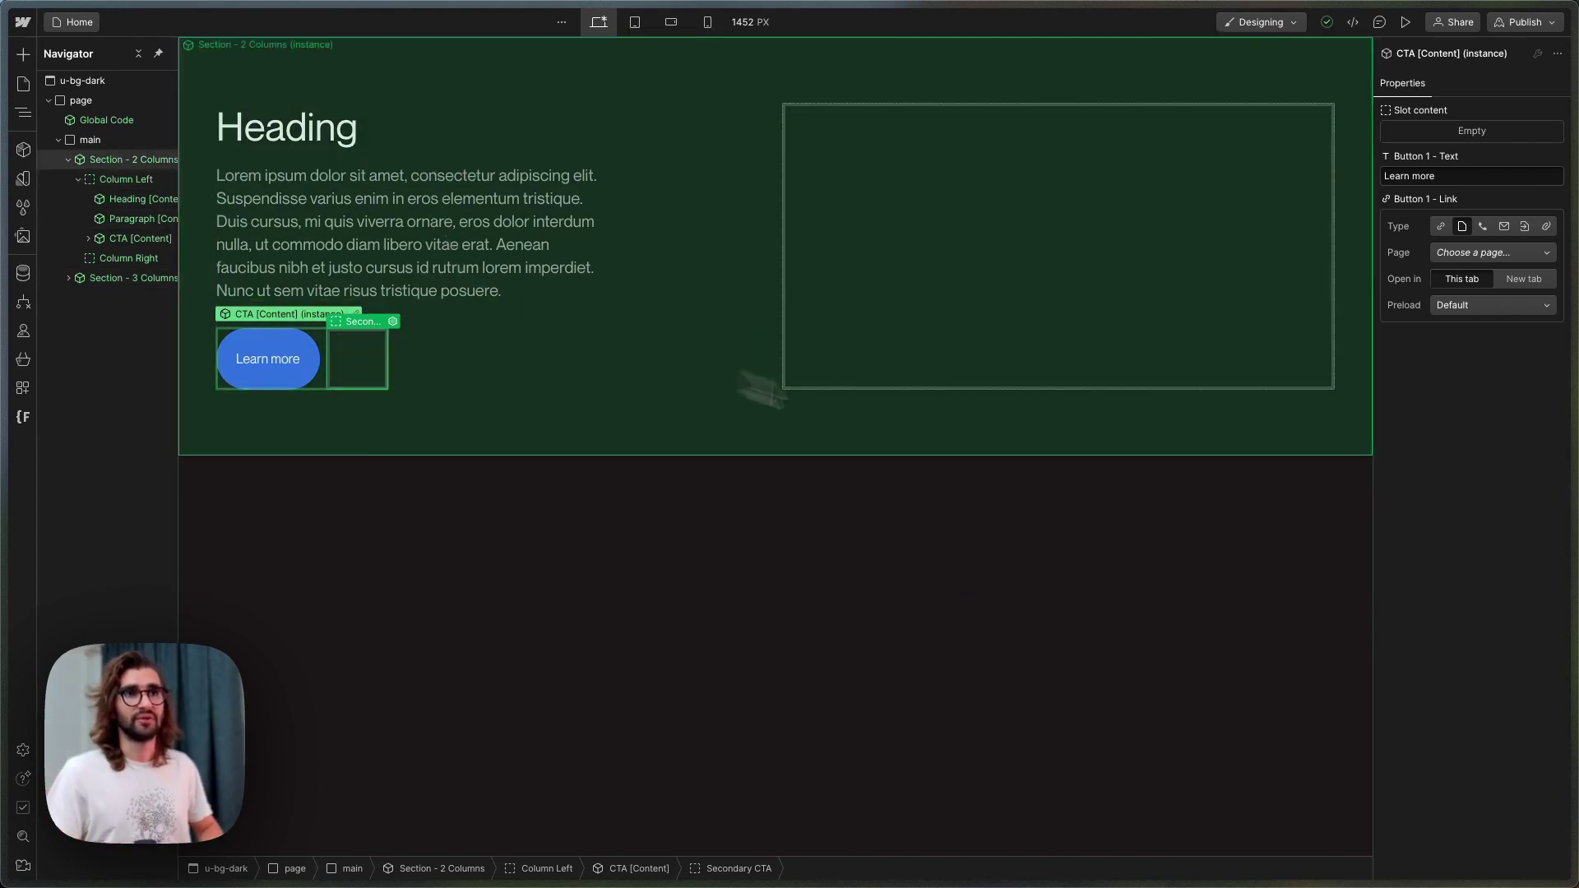
Place the piñata Image [Content] in the right column slot with combo class cc-1x1.
{"action": "left_click", "coordinate": [970, 356]}
{"action": "key", "text": "super+k"}
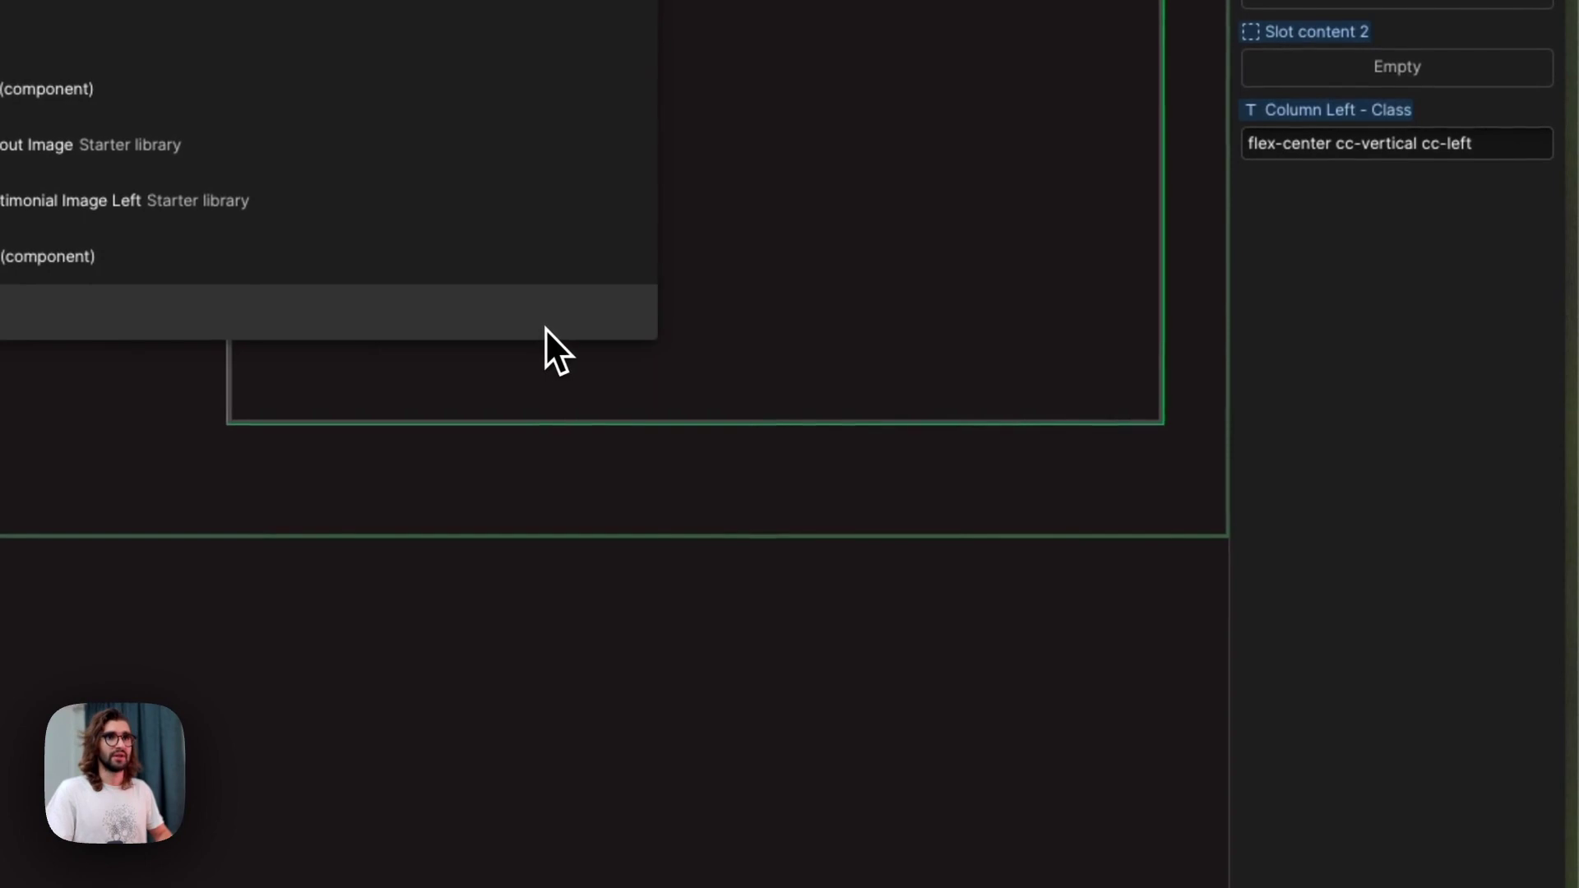
{"action": "key", "text": "Return"}
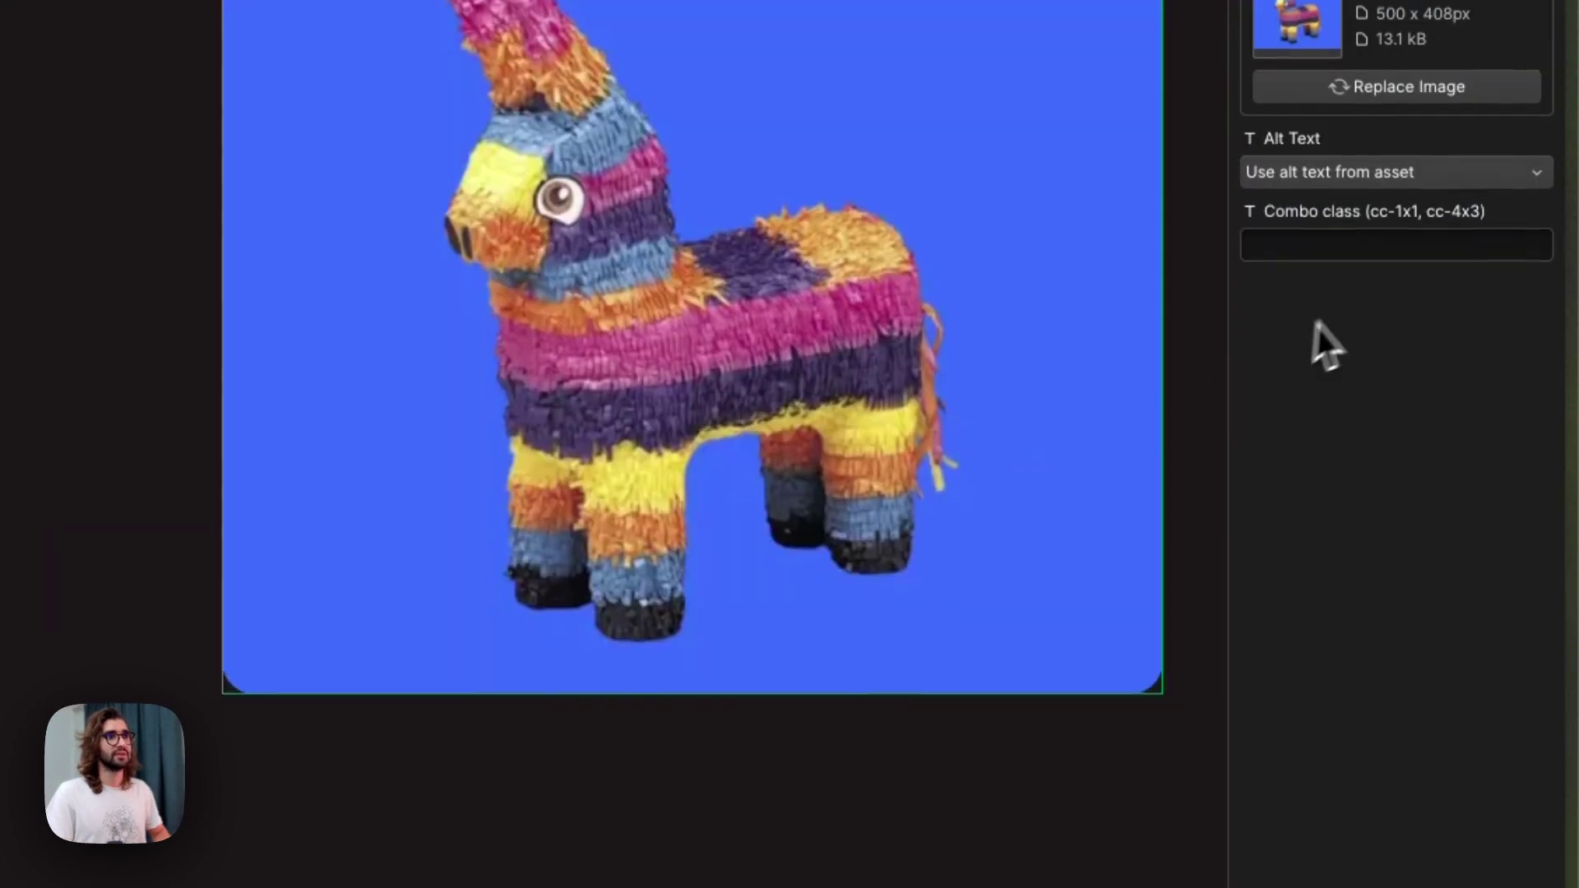
{"action": "left_click", "coordinate": [1336, 257]}
{"action": "type", "text": "cc-"}
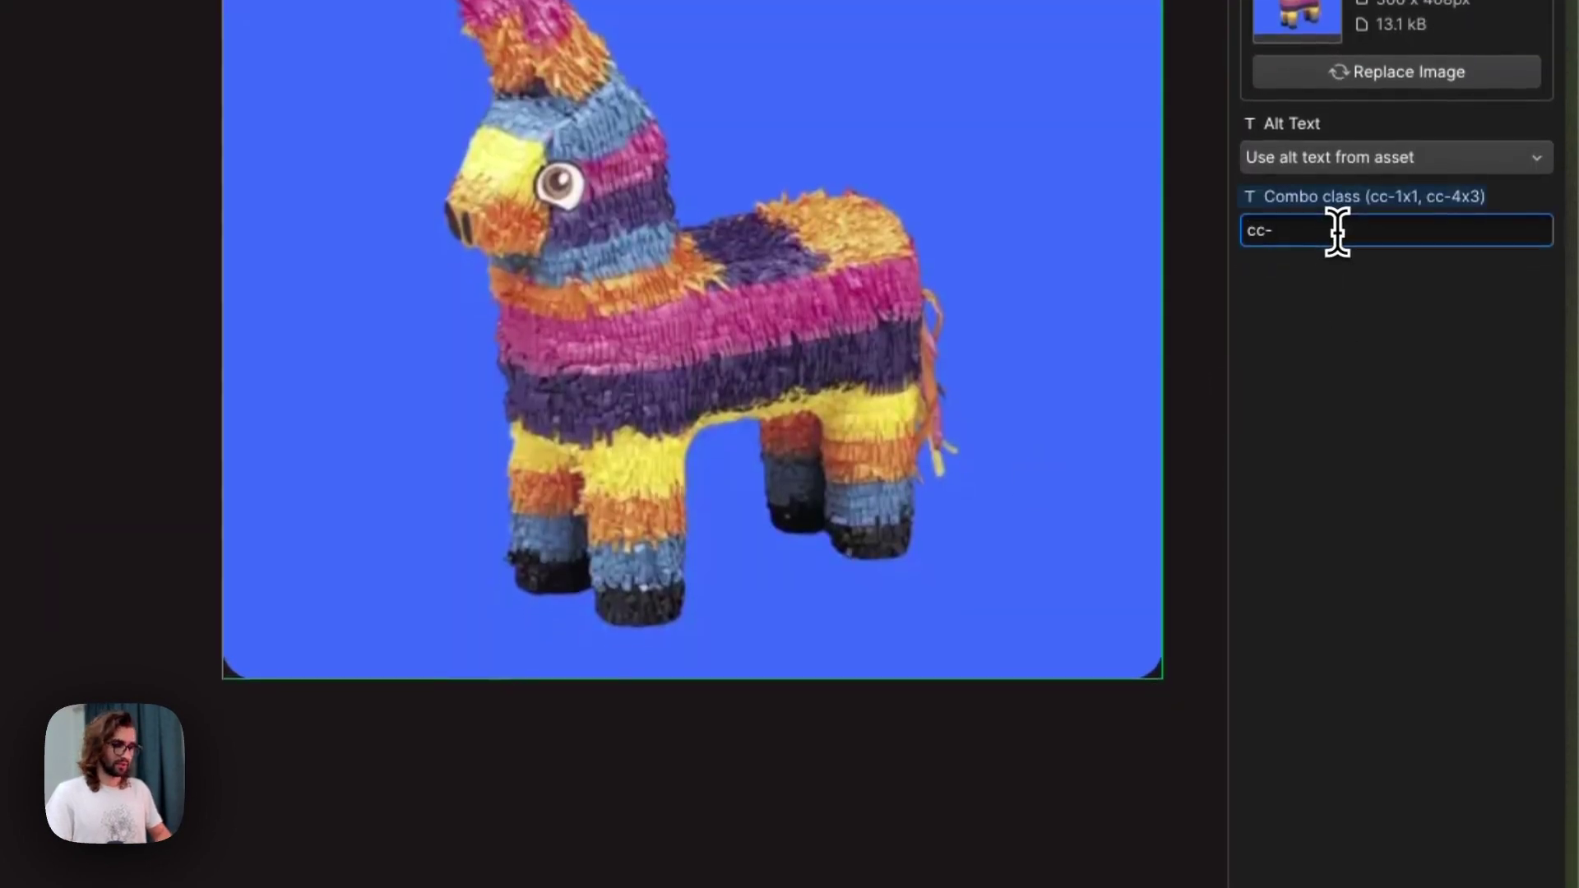
{"action": "type", "text": "1x1"}
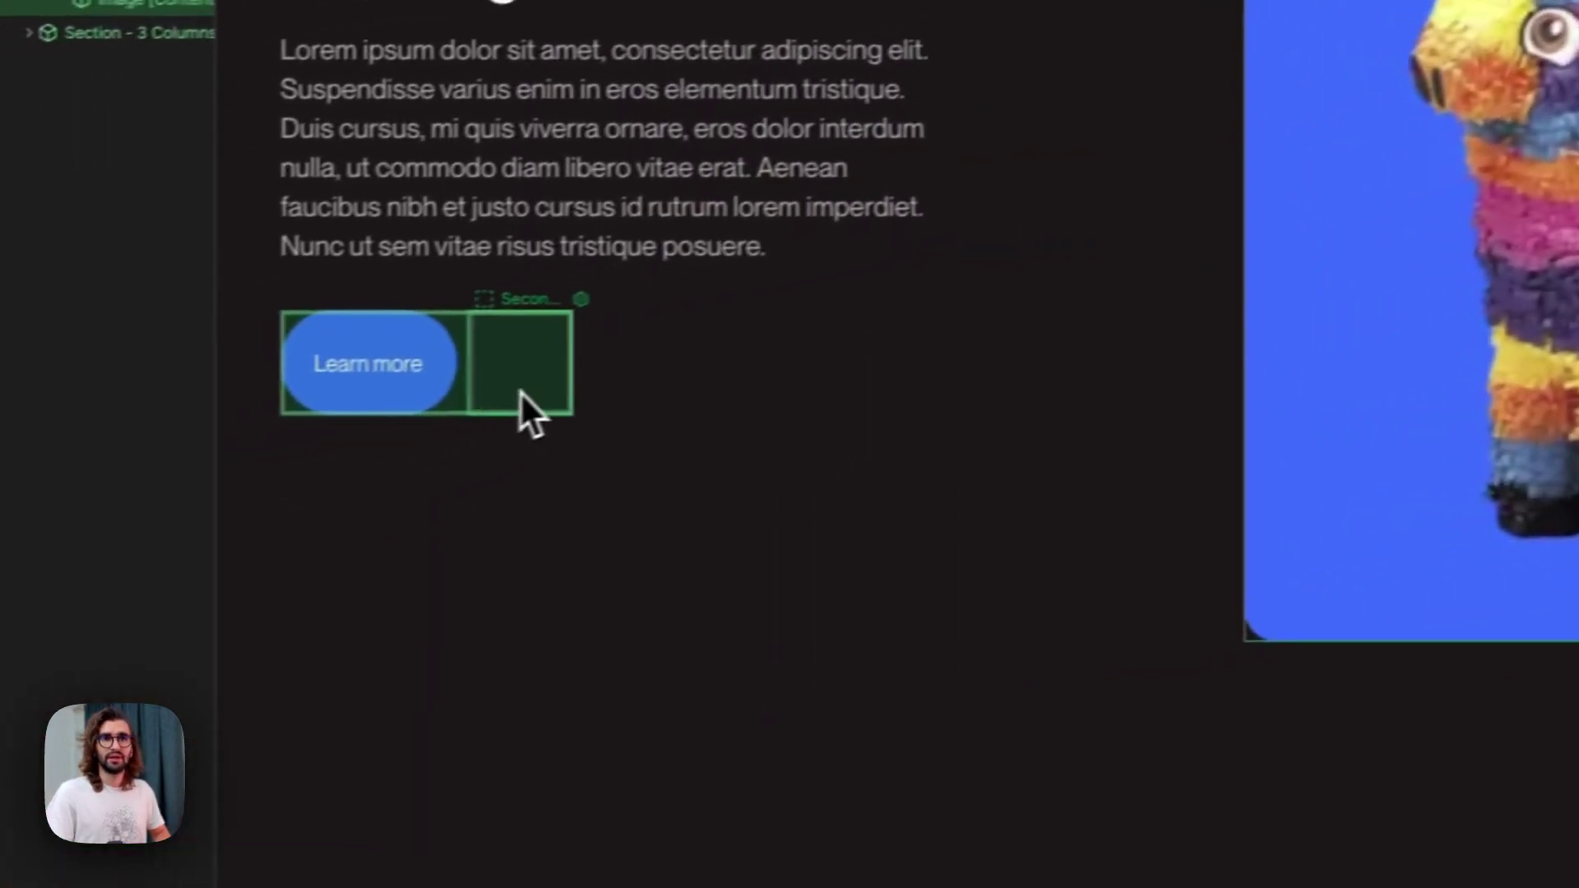
{"action": "left_click", "coordinate": [542, 378]}
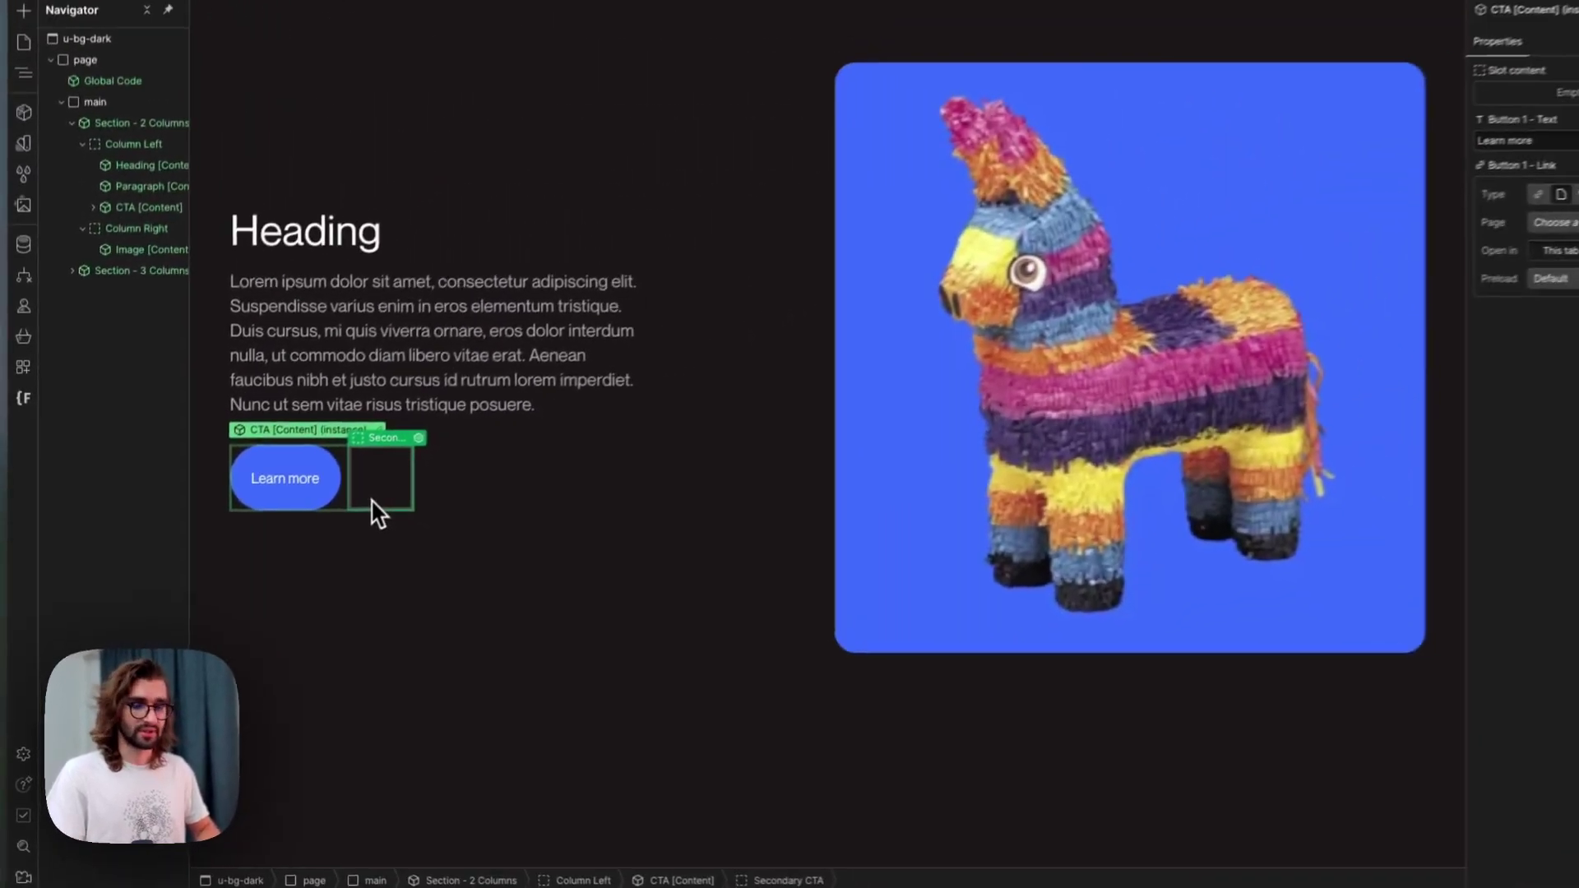
Add an outline button as a second 'Learn more' in the CTA's Secondary slot.
{"action": "key", "text": "super+e"}
{"action": "type", "text": "button"}
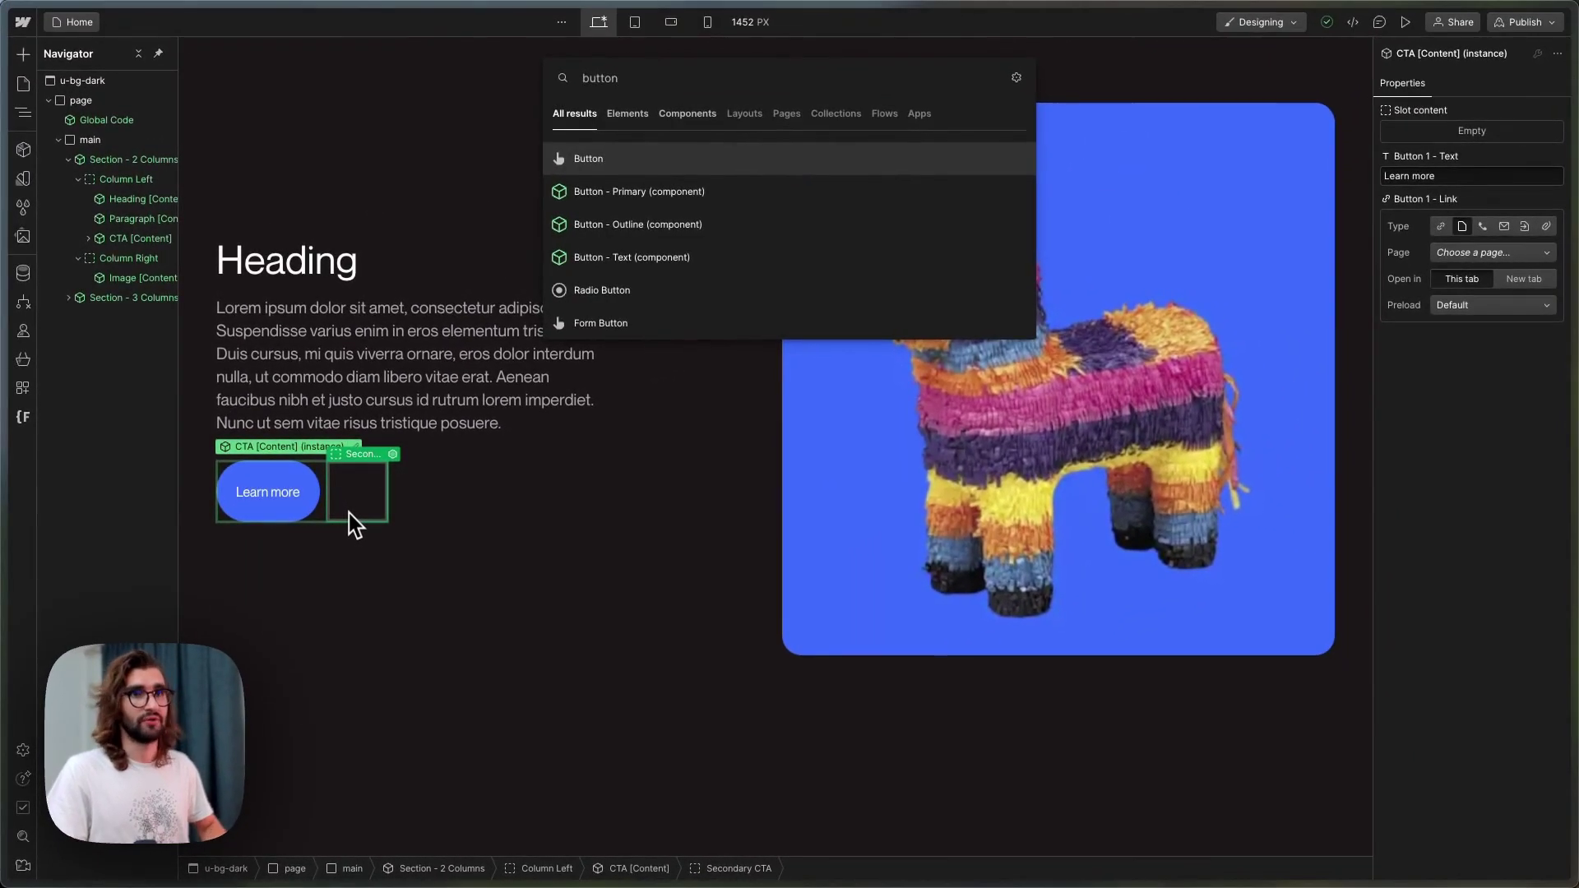
{"action": "key", "text": "Return"}
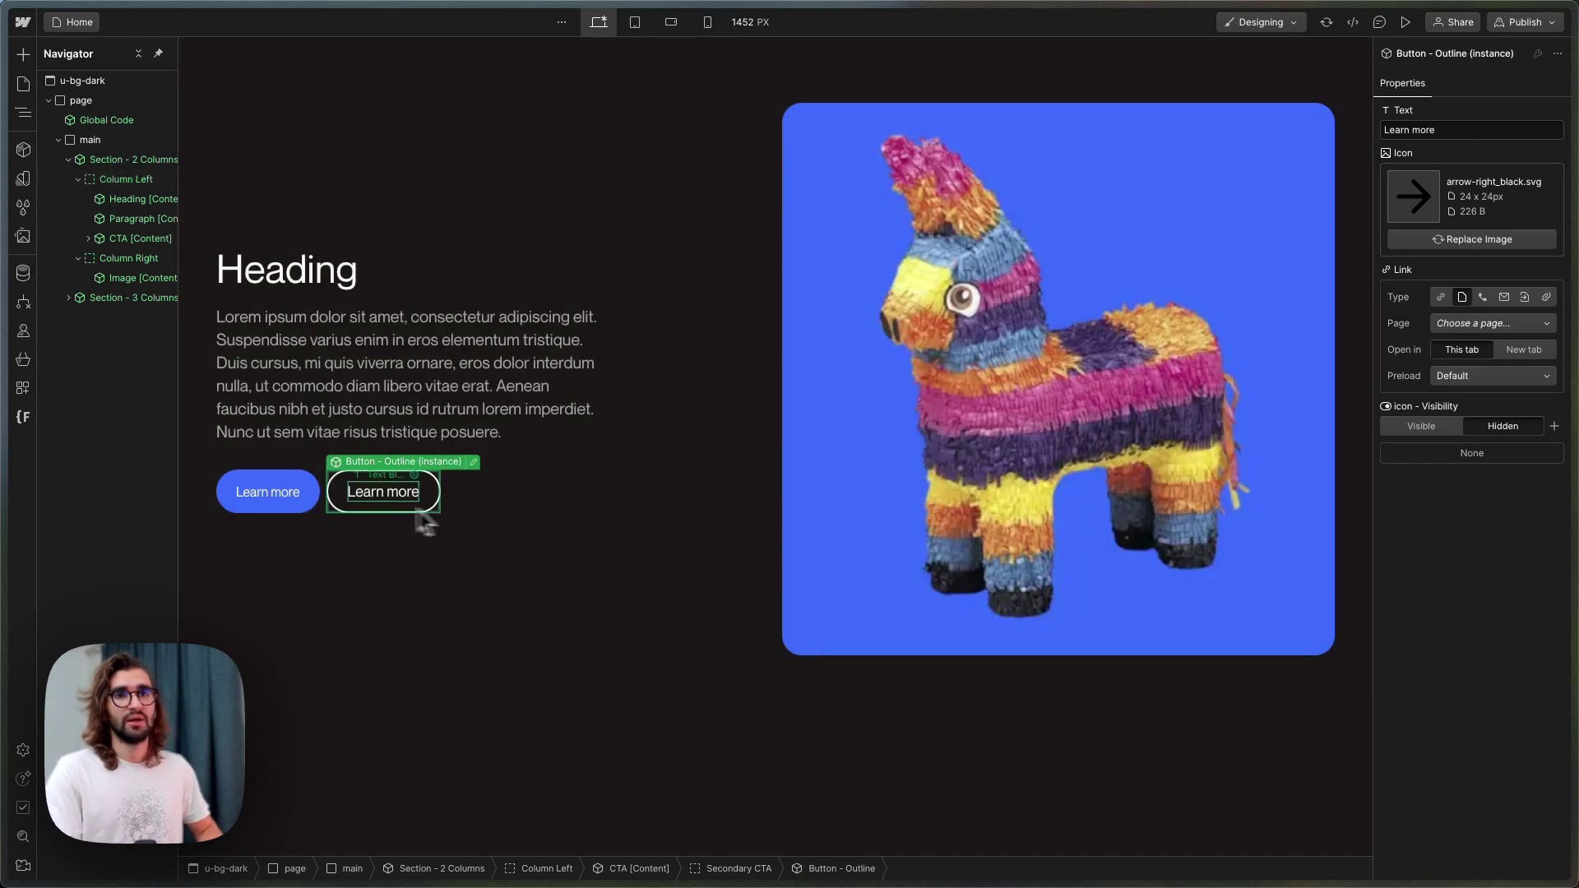
{"action": "left_click", "coordinate": [308, 498]}
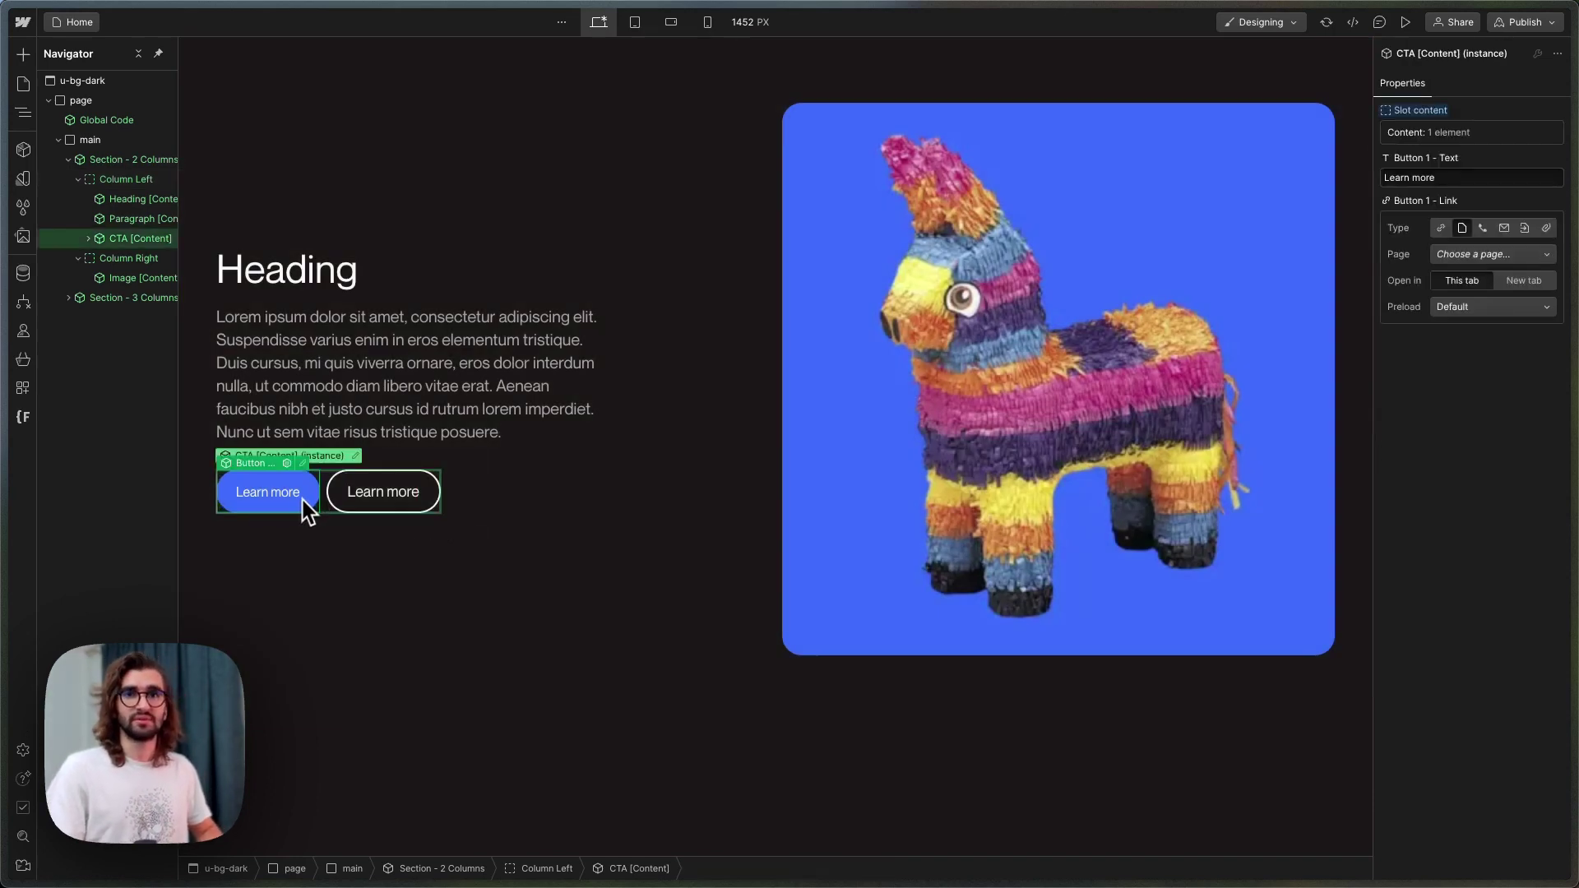
Set the left column class to 'flex-center cc-vertical cc-left'.
{"action": "left_click", "coordinate": [524, 649]}
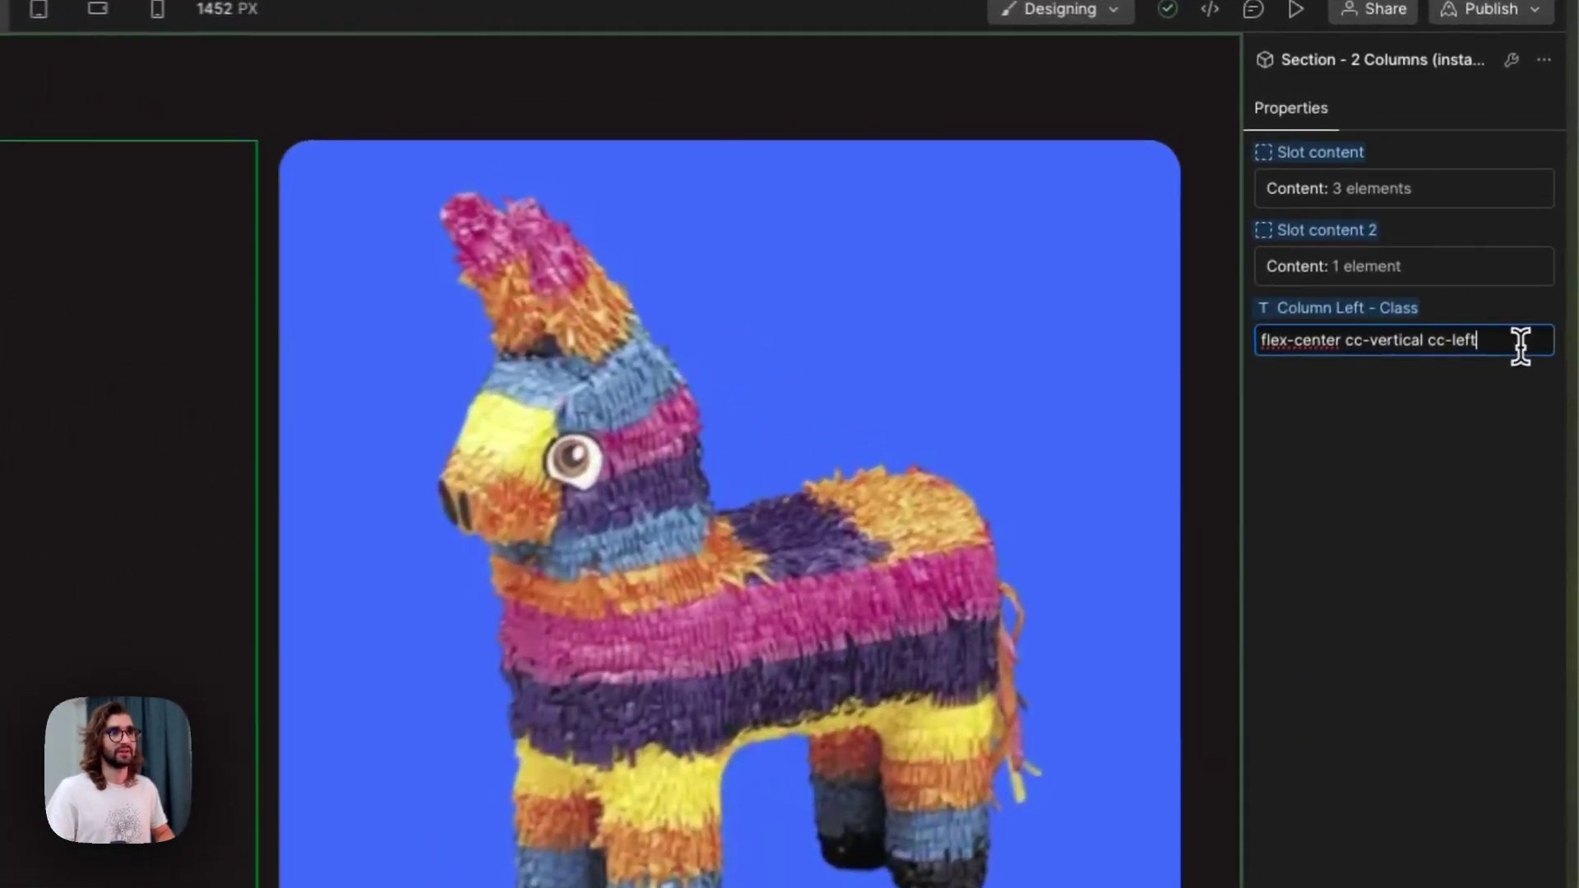
{"action": "left_click_drag", "start_coordinate": [1531, 225], "coordinate": [1378, 226]}
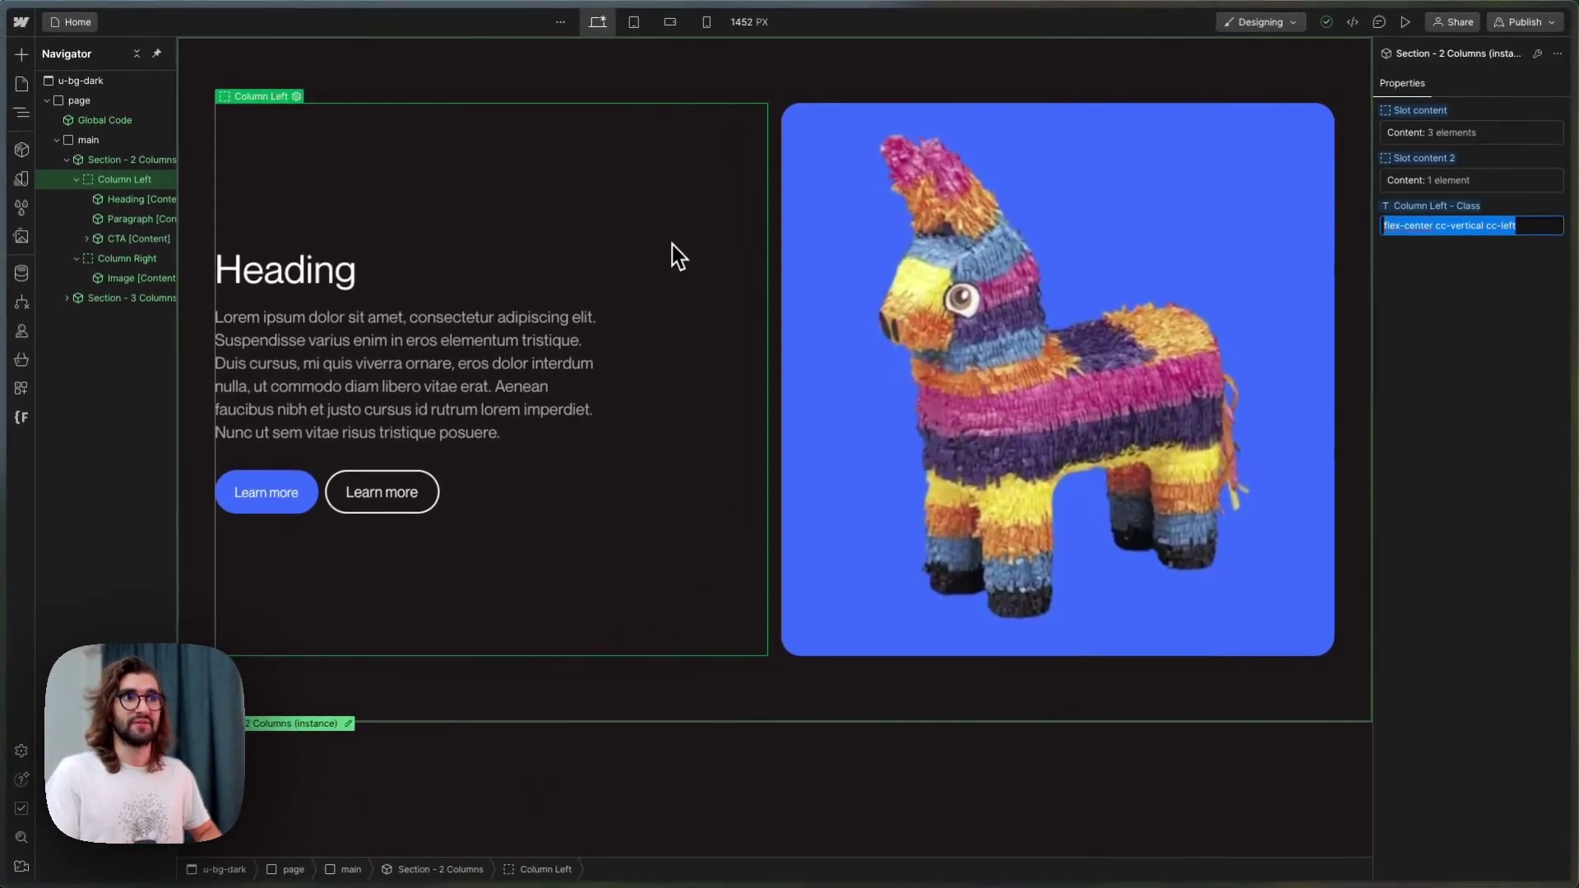
{"action": "left_click", "coordinate": [1484, 431]}
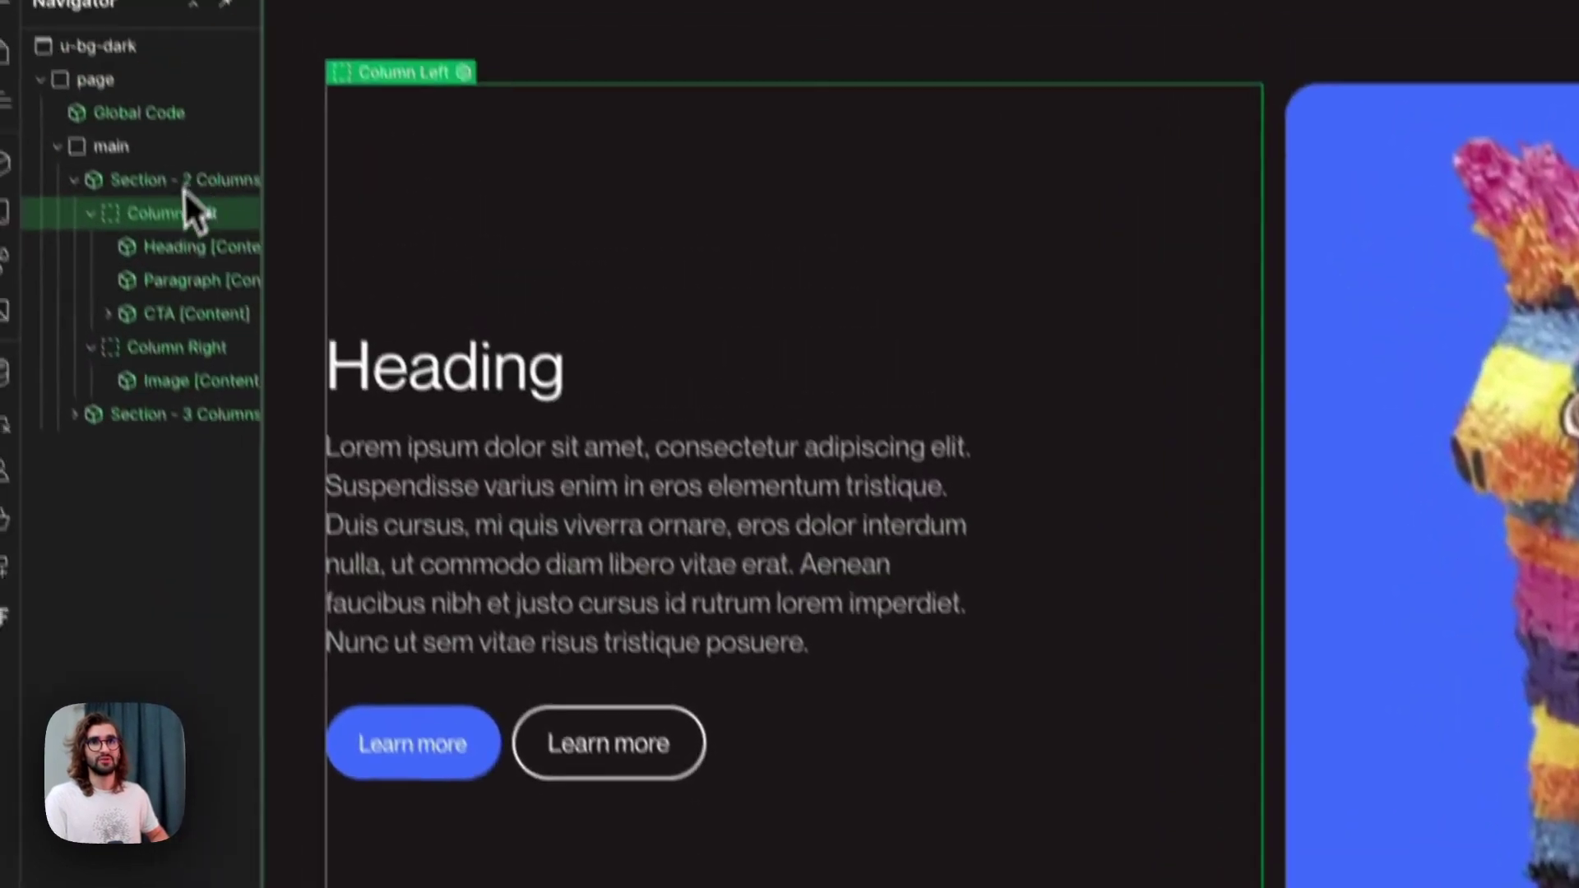
{"action": "double_click", "coordinate": [188, 216]}
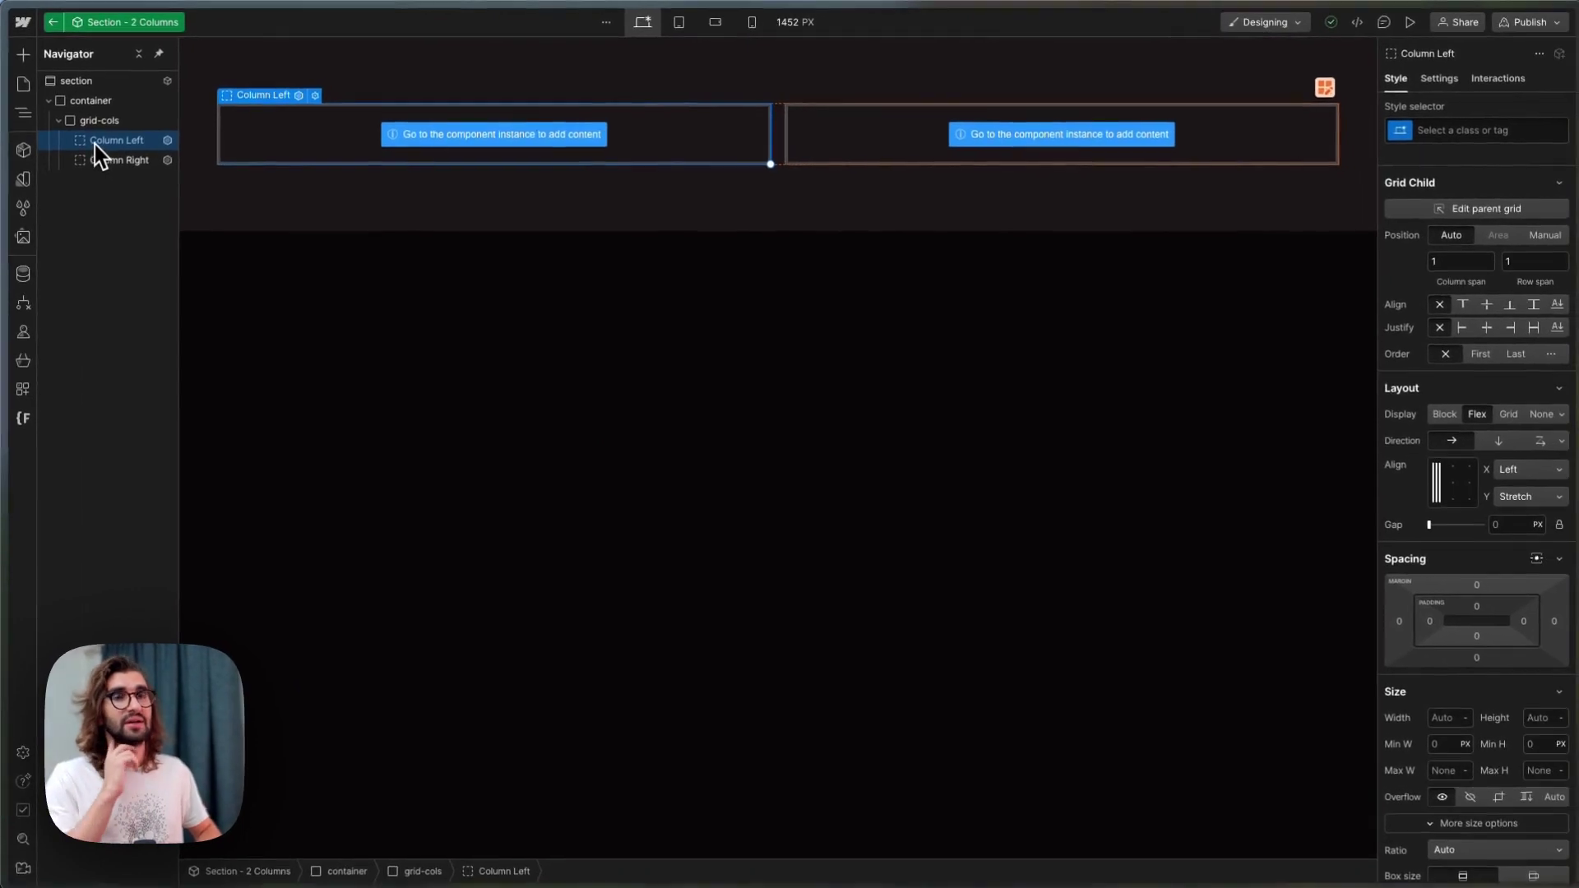
{"action": "left_click", "coordinate": [1435, 81]}
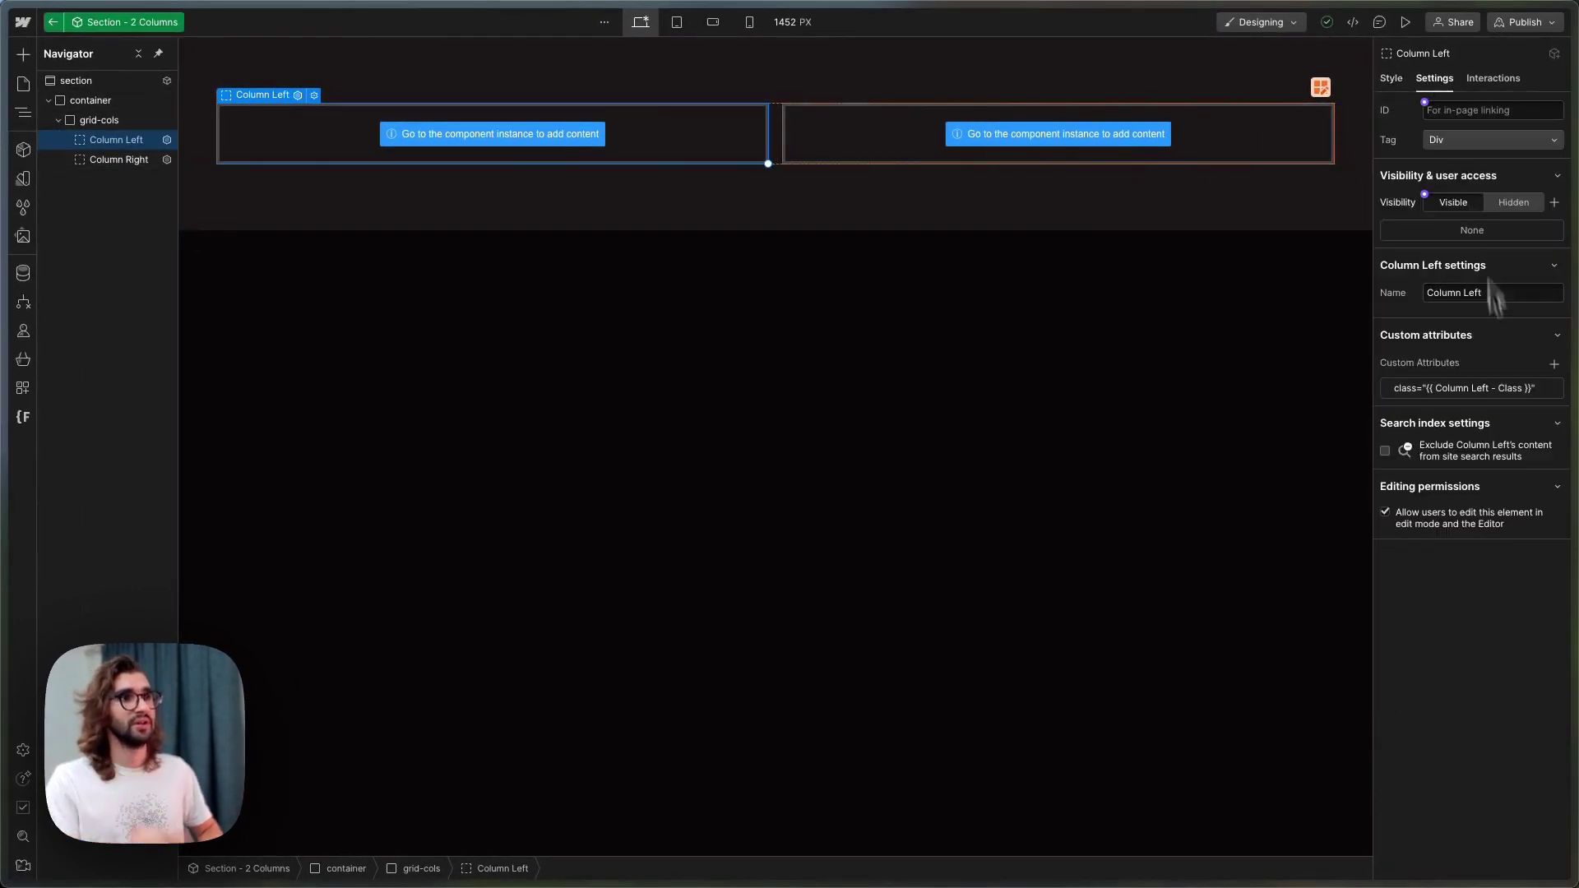
{"action": "left_click", "coordinate": [1434, 397]}
{"action": "left_click", "coordinate": [1517, 363]}
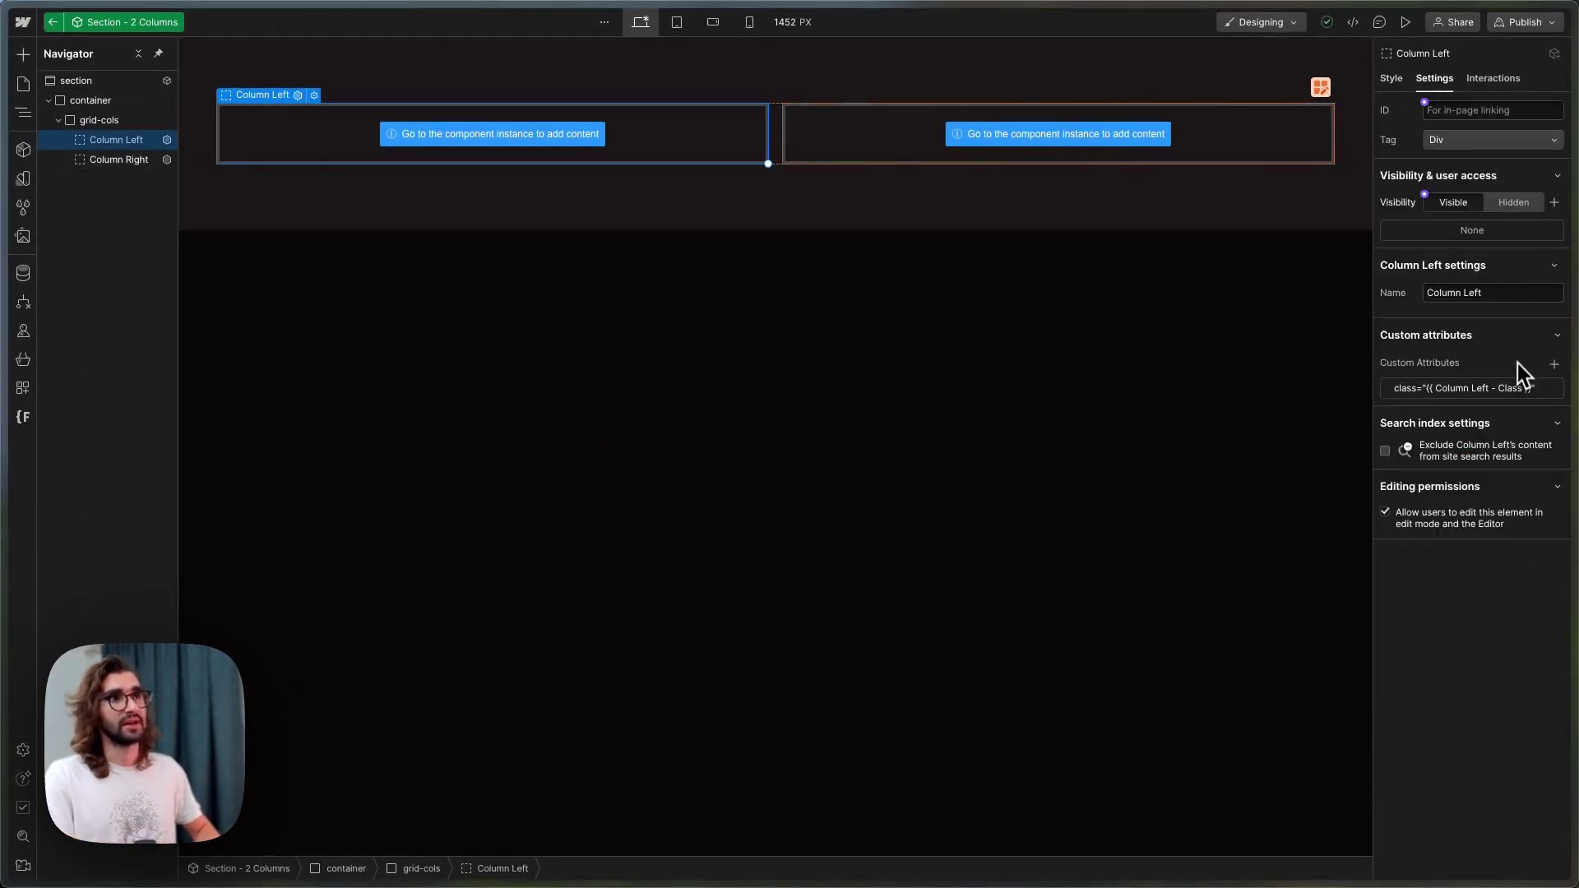
{"action": "left_click", "coordinate": [791, 422]}
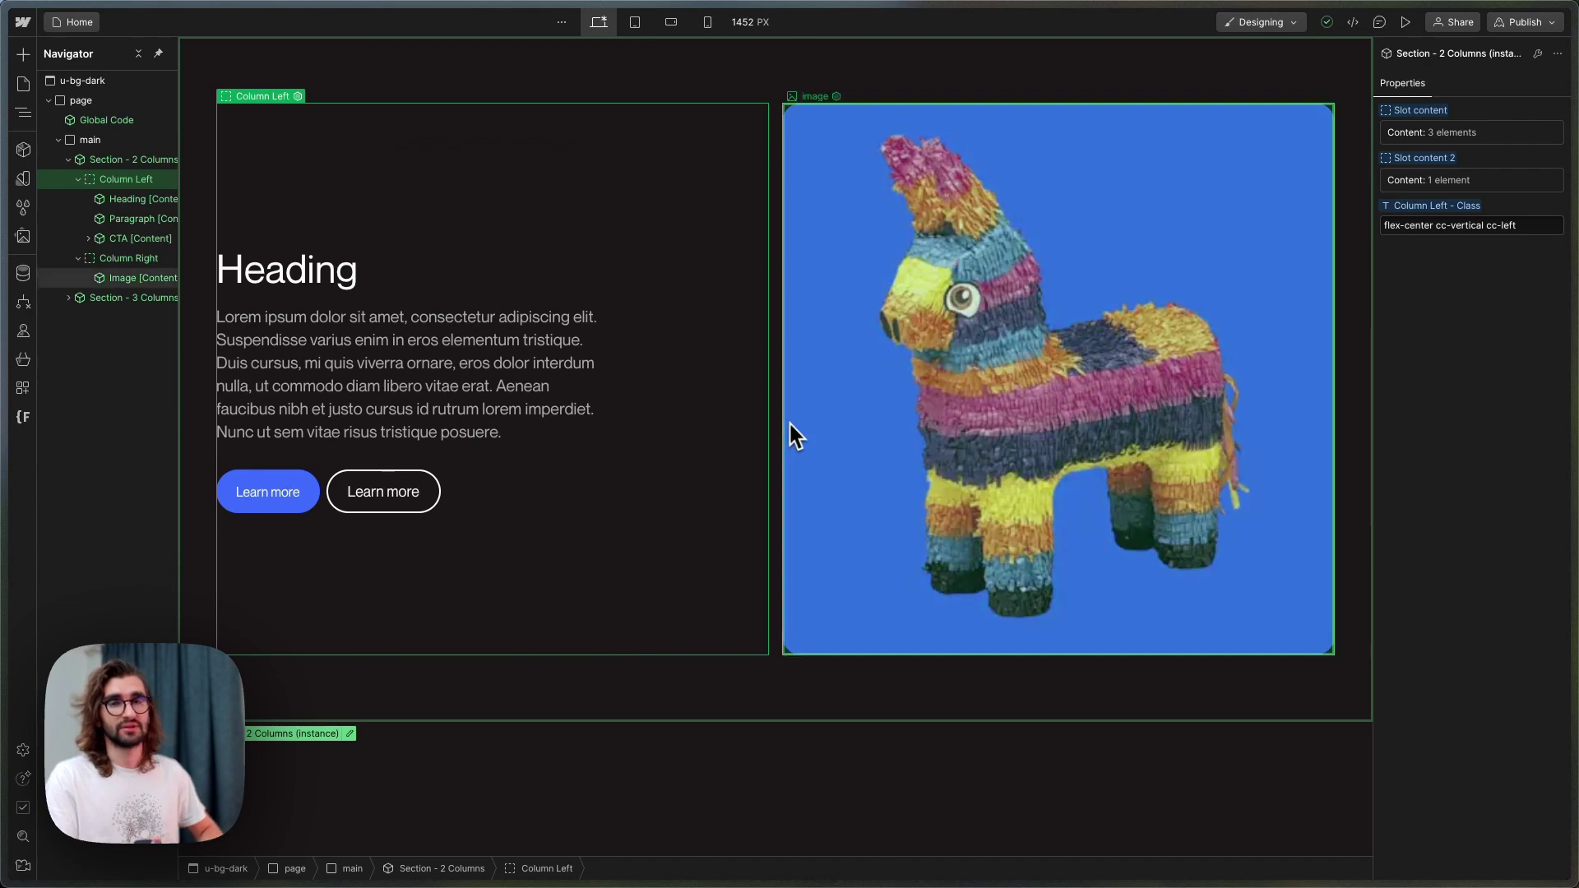
{"action": "left_click", "coordinate": [757, 717]}
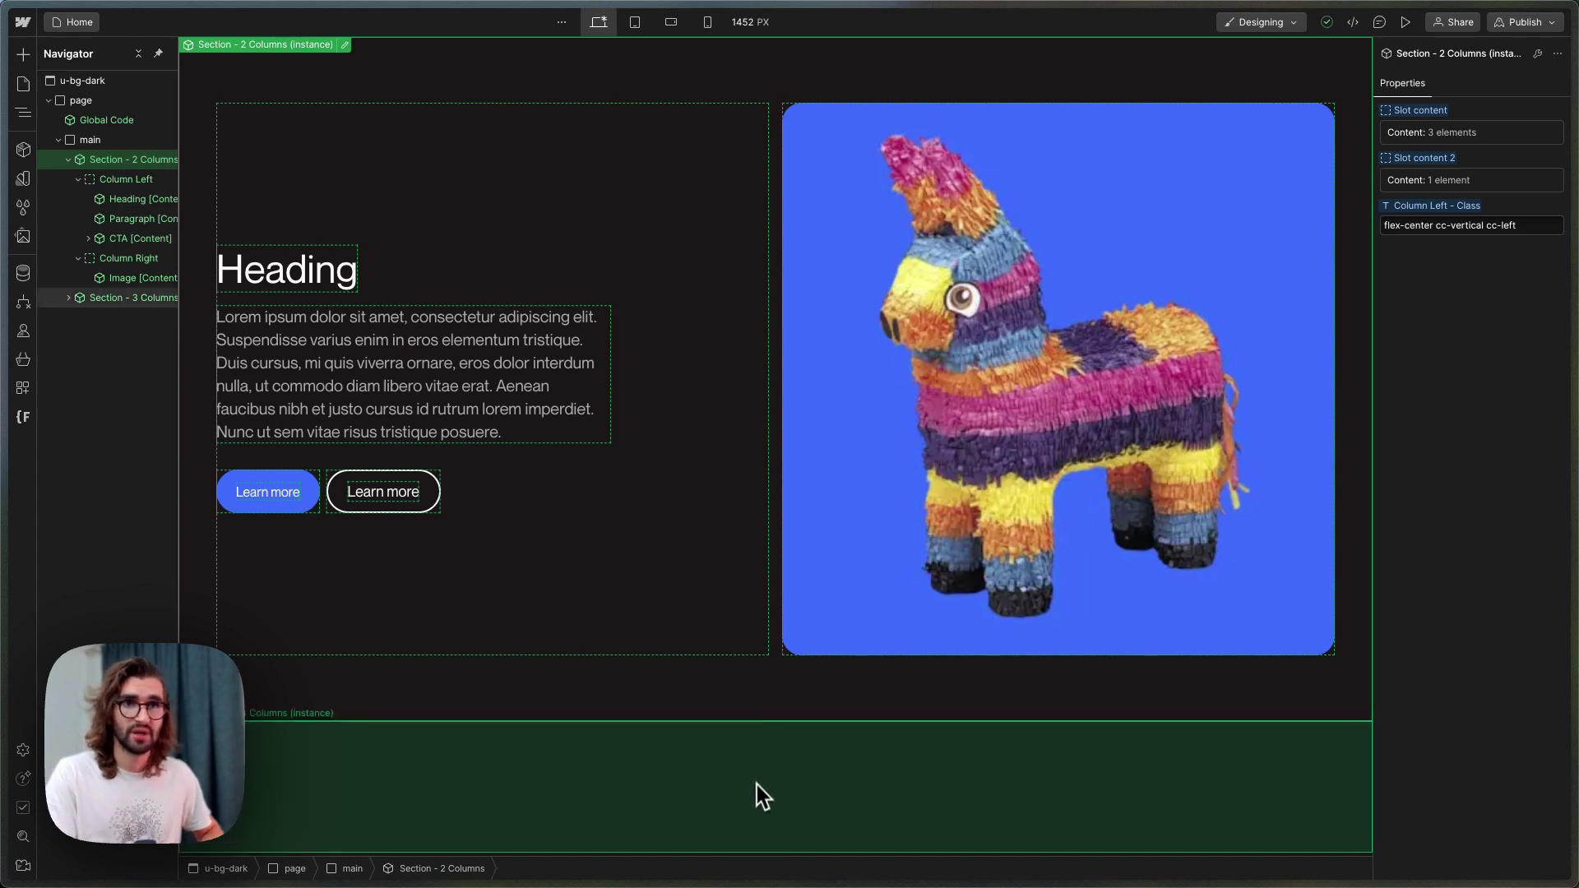
Insert a Card [Content] component and move it into the three-column section's grid-cols.
{"action": "left_click", "coordinate": [684, 780]}
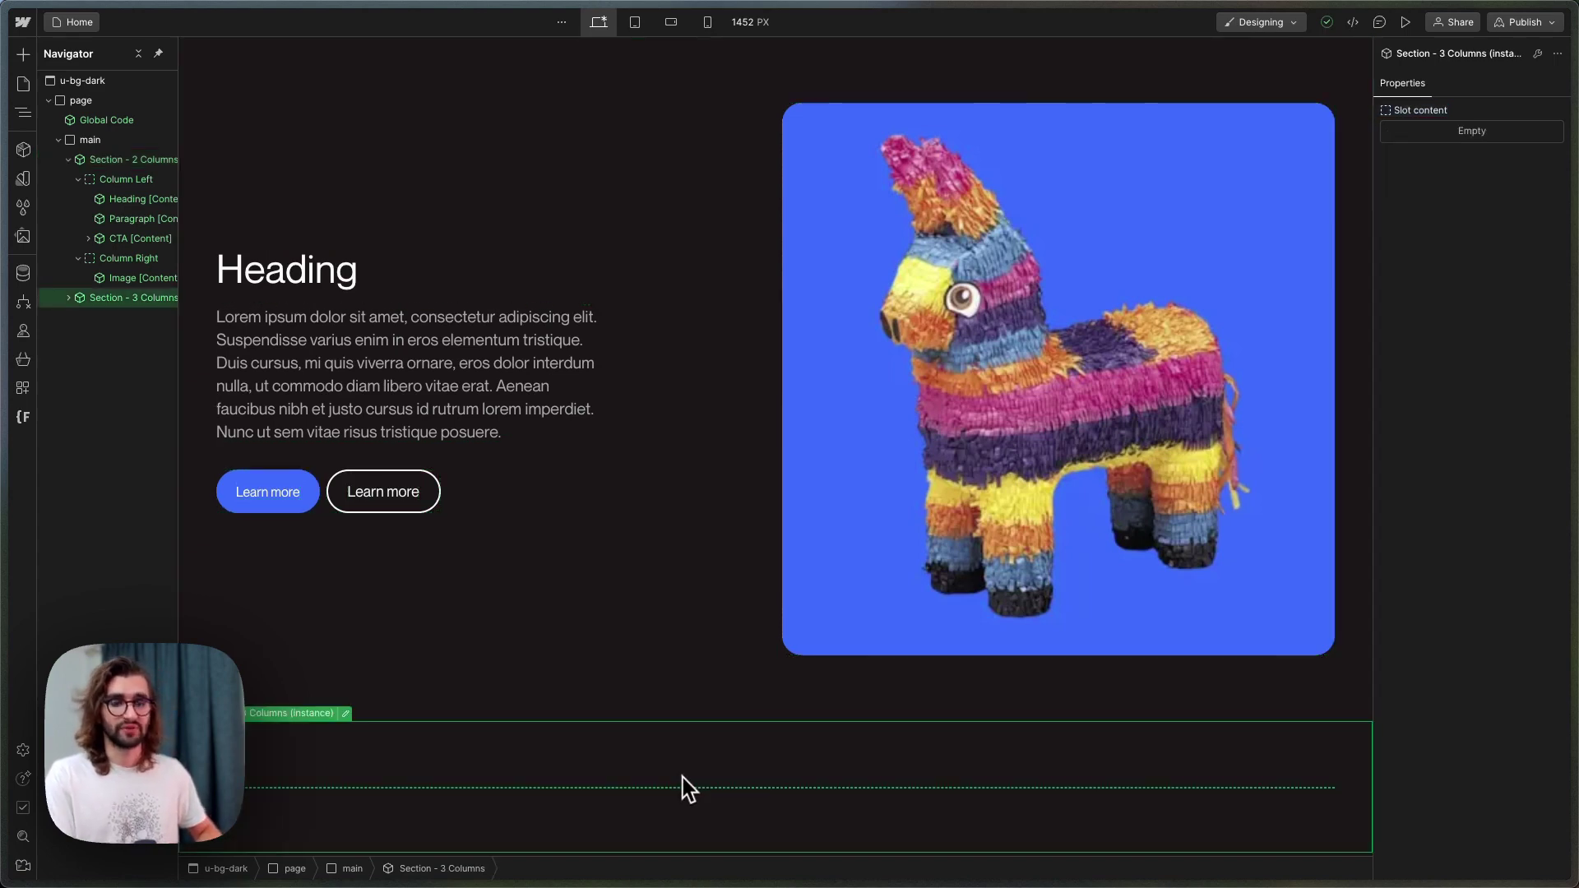
{"action": "key", "text": "super+e"}
{"action": "type", "text": "card"}
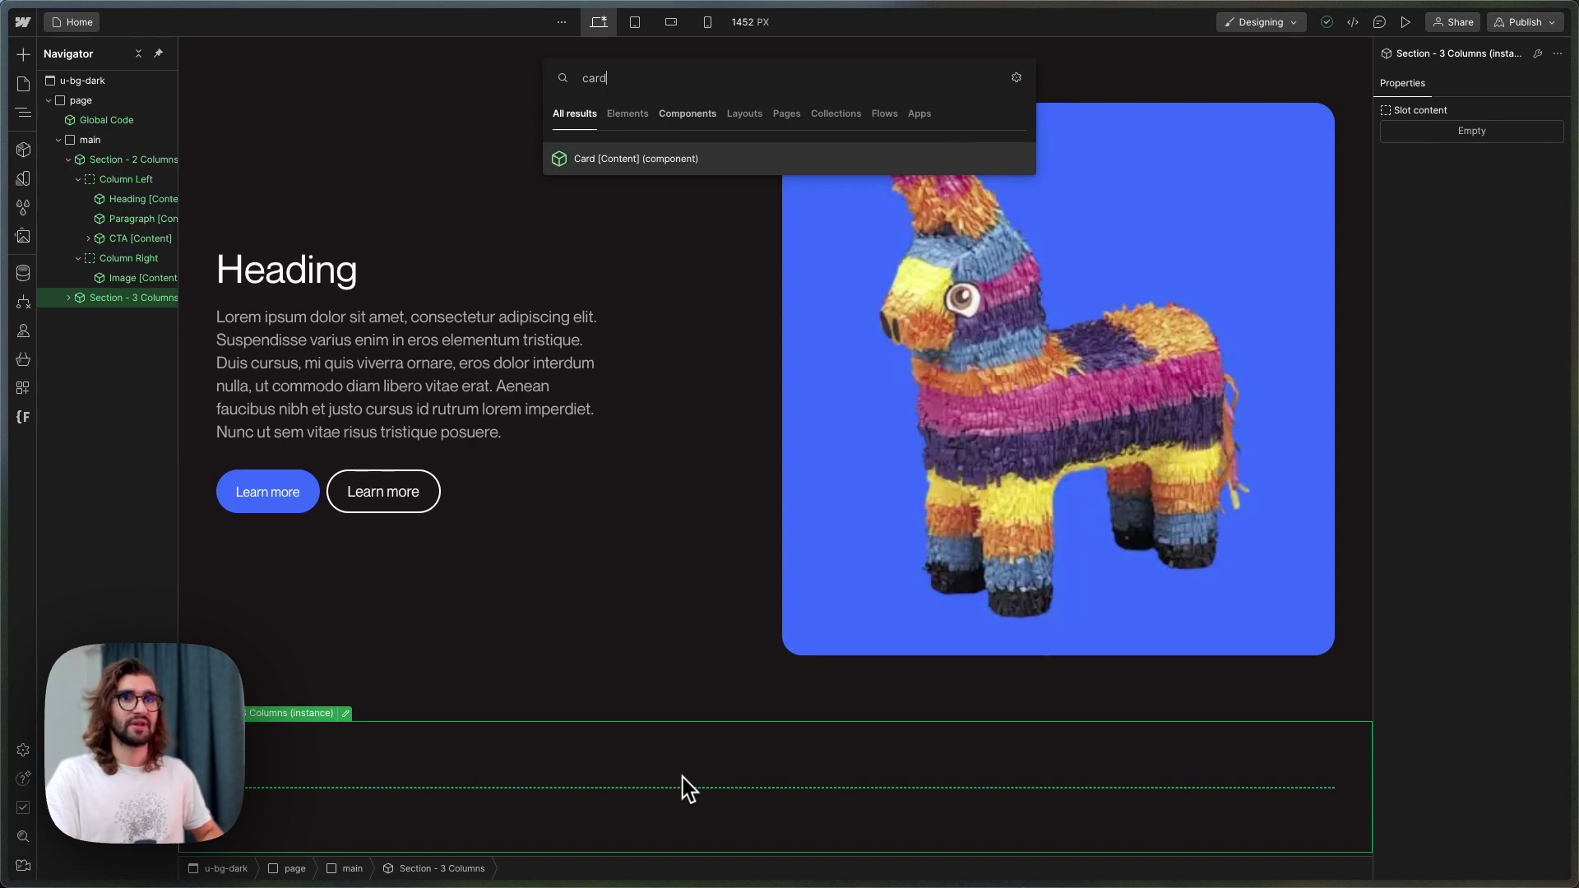
{"action": "key", "text": "Return"}
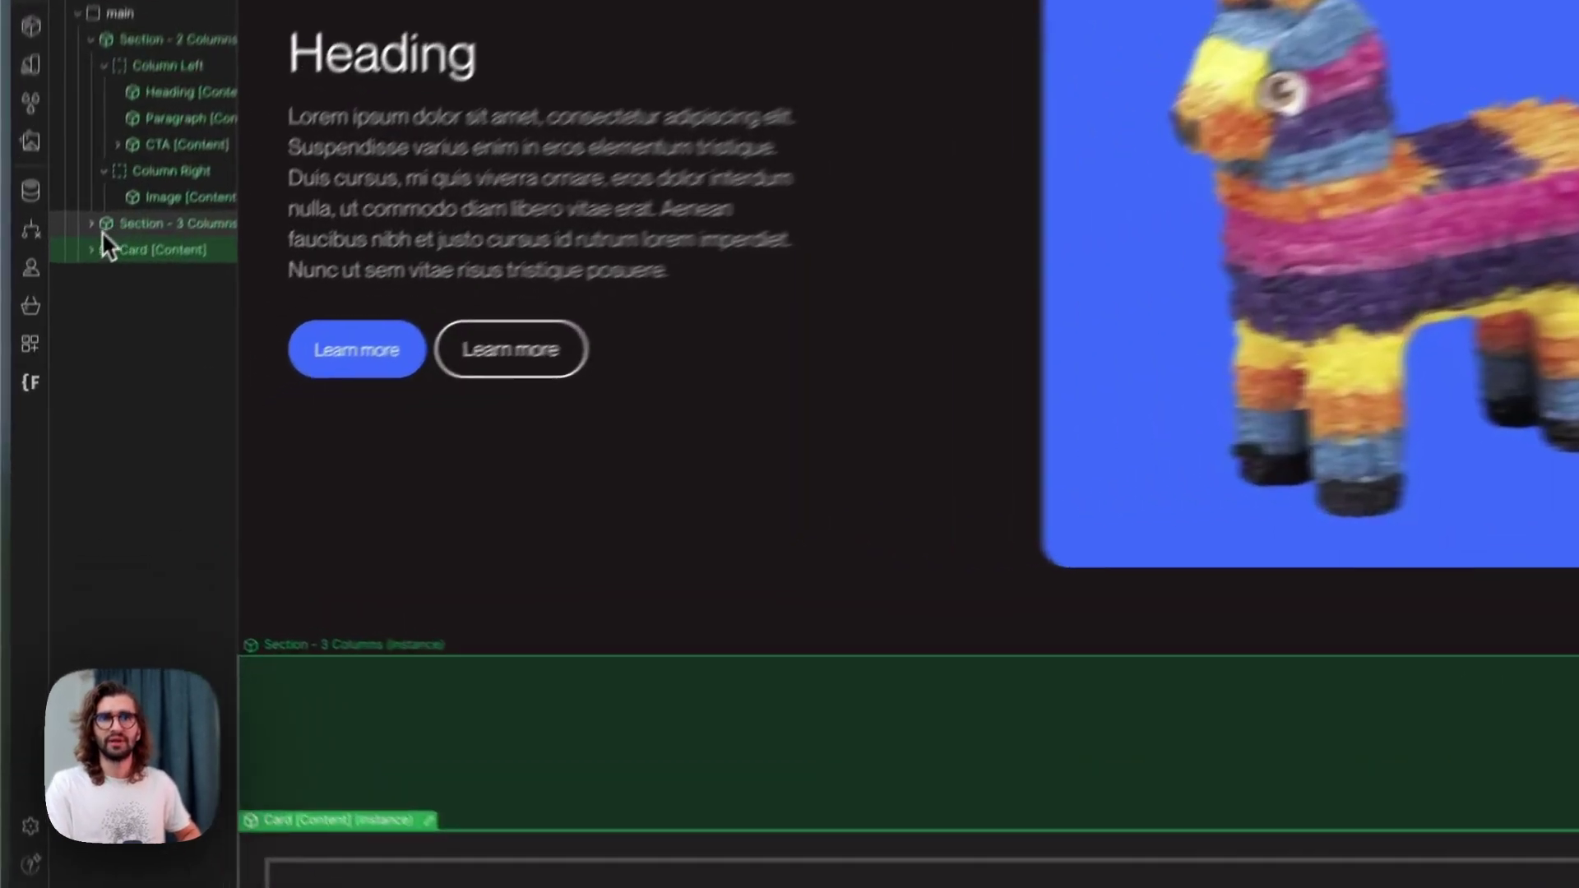
{"action": "left_click_drag", "start_coordinate": [83, 318], "coordinate": [101, 323]}
{"action": "mouse_move", "coordinate": [168, 187]}
{"action": "left_mouse_down"}
{"action": "mouse_move", "coordinate": [190, 170]}
{"action": "mouse_move", "coordinate": [189, 198]}
{"action": "left_mouse_up"}
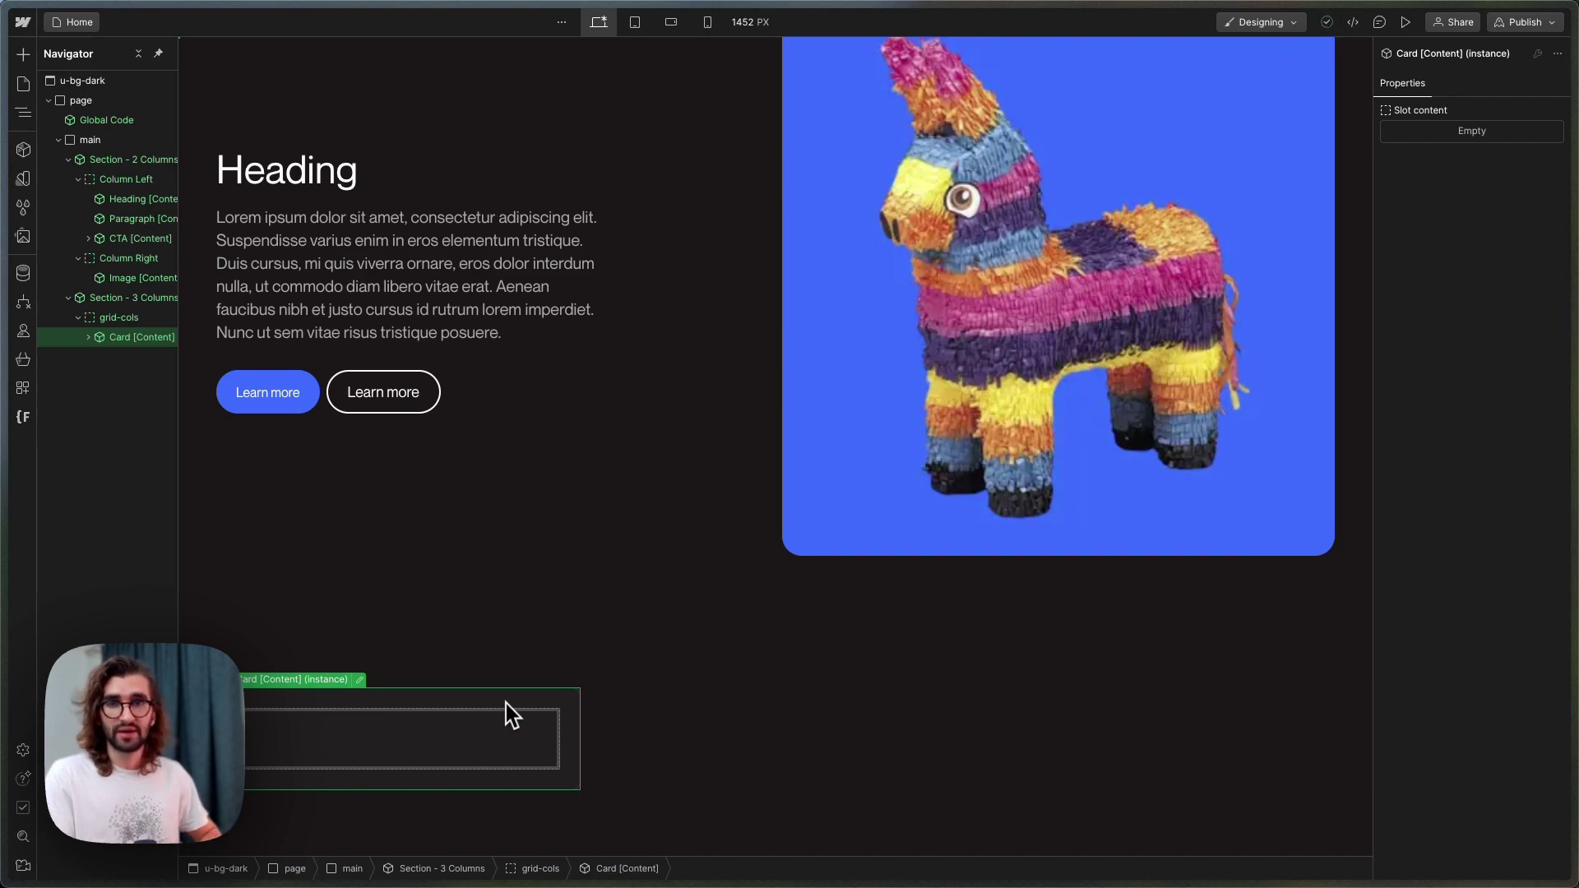
Add a Heading [Content] to the card slot and change its class from h3 to h6.
{"action": "left_click", "coordinate": [506, 707]}
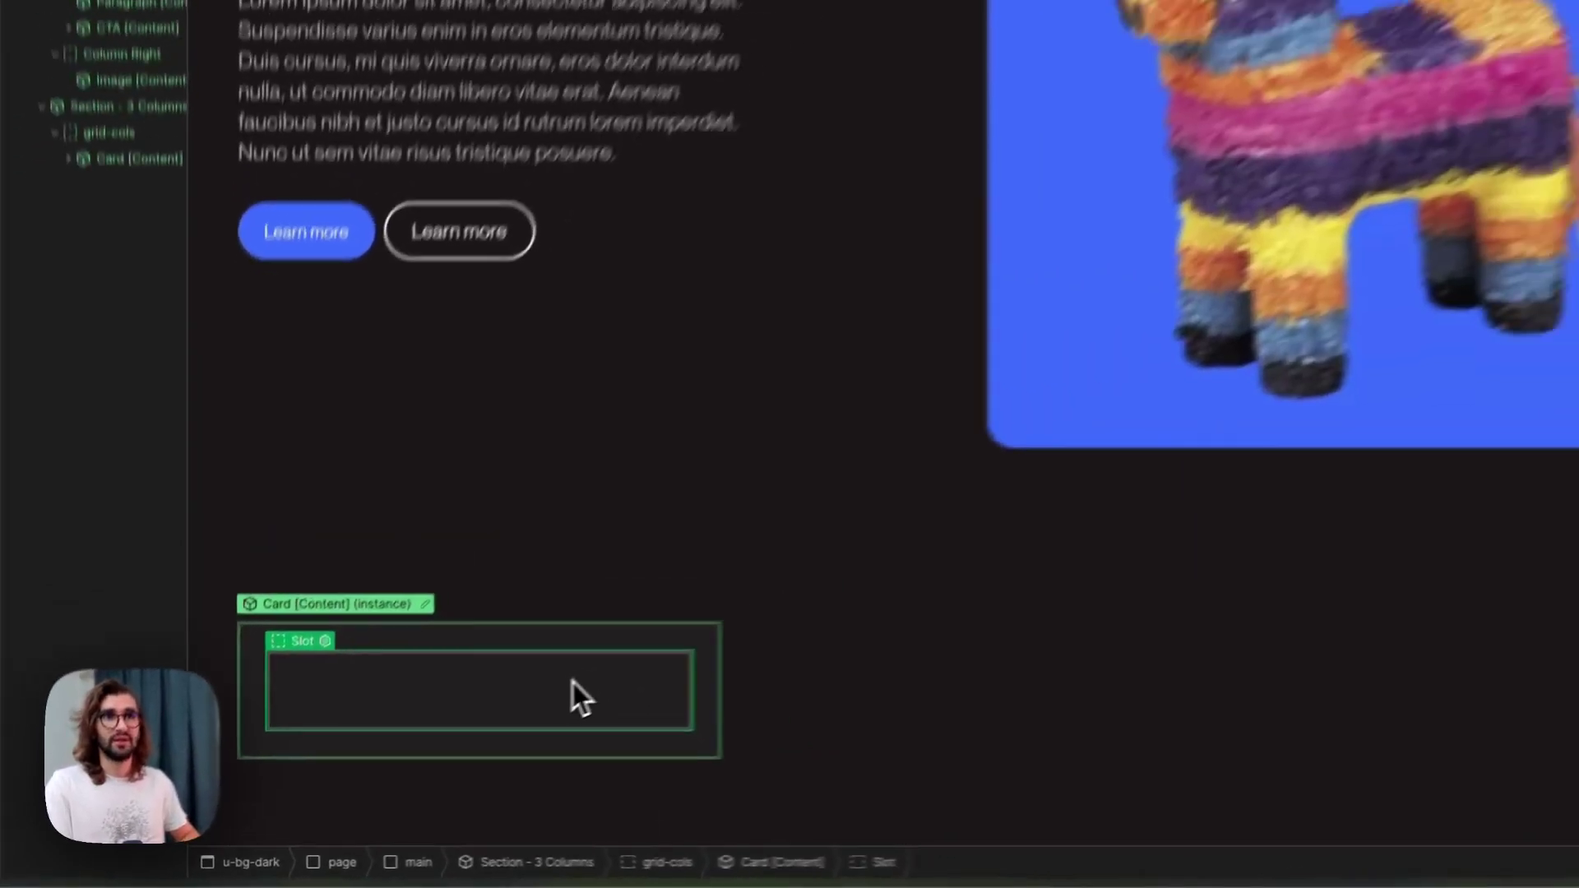
{"action": "key", "text": "ctrl+k"}
{"action": "type", "text": "headin"}
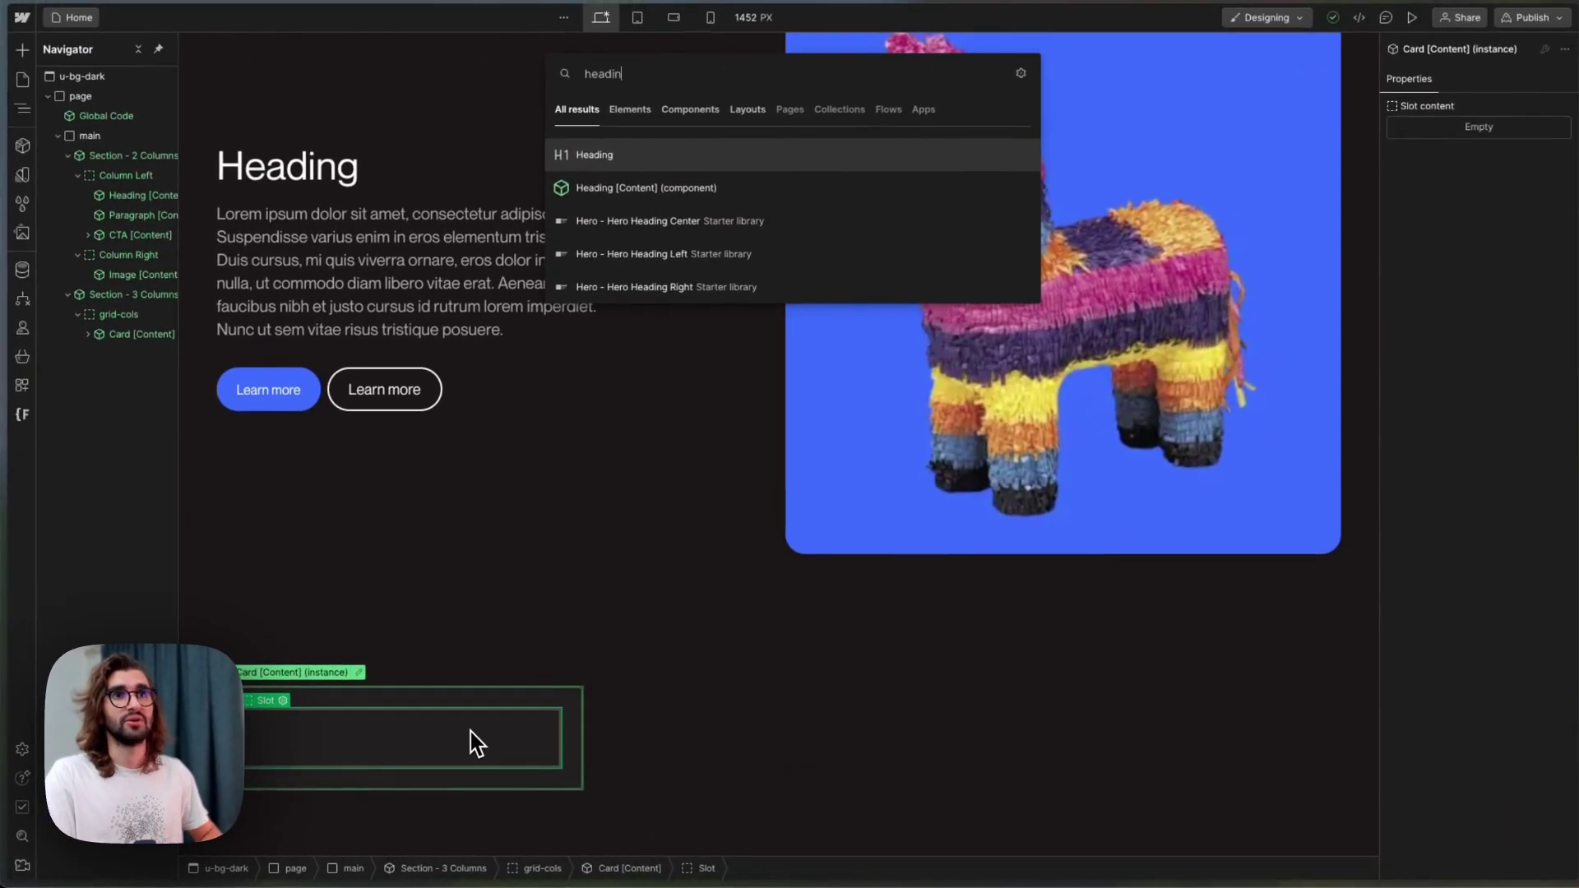
{"action": "key", "text": "Down"}
{"action": "key", "text": "Return"}
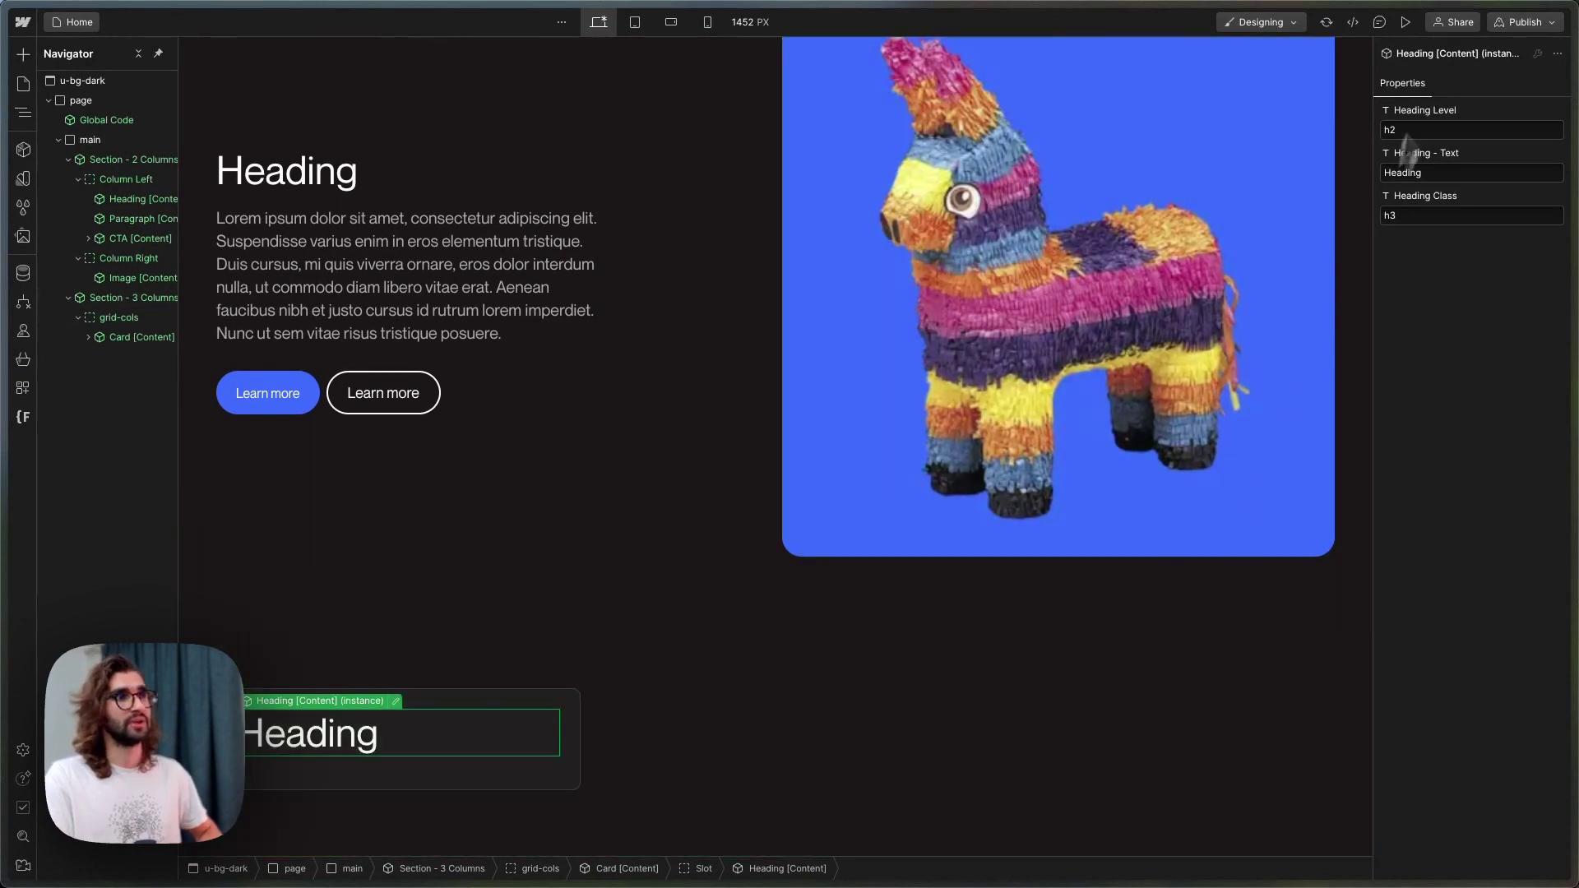
{"action": "left_click", "coordinate": [1426, 218]}
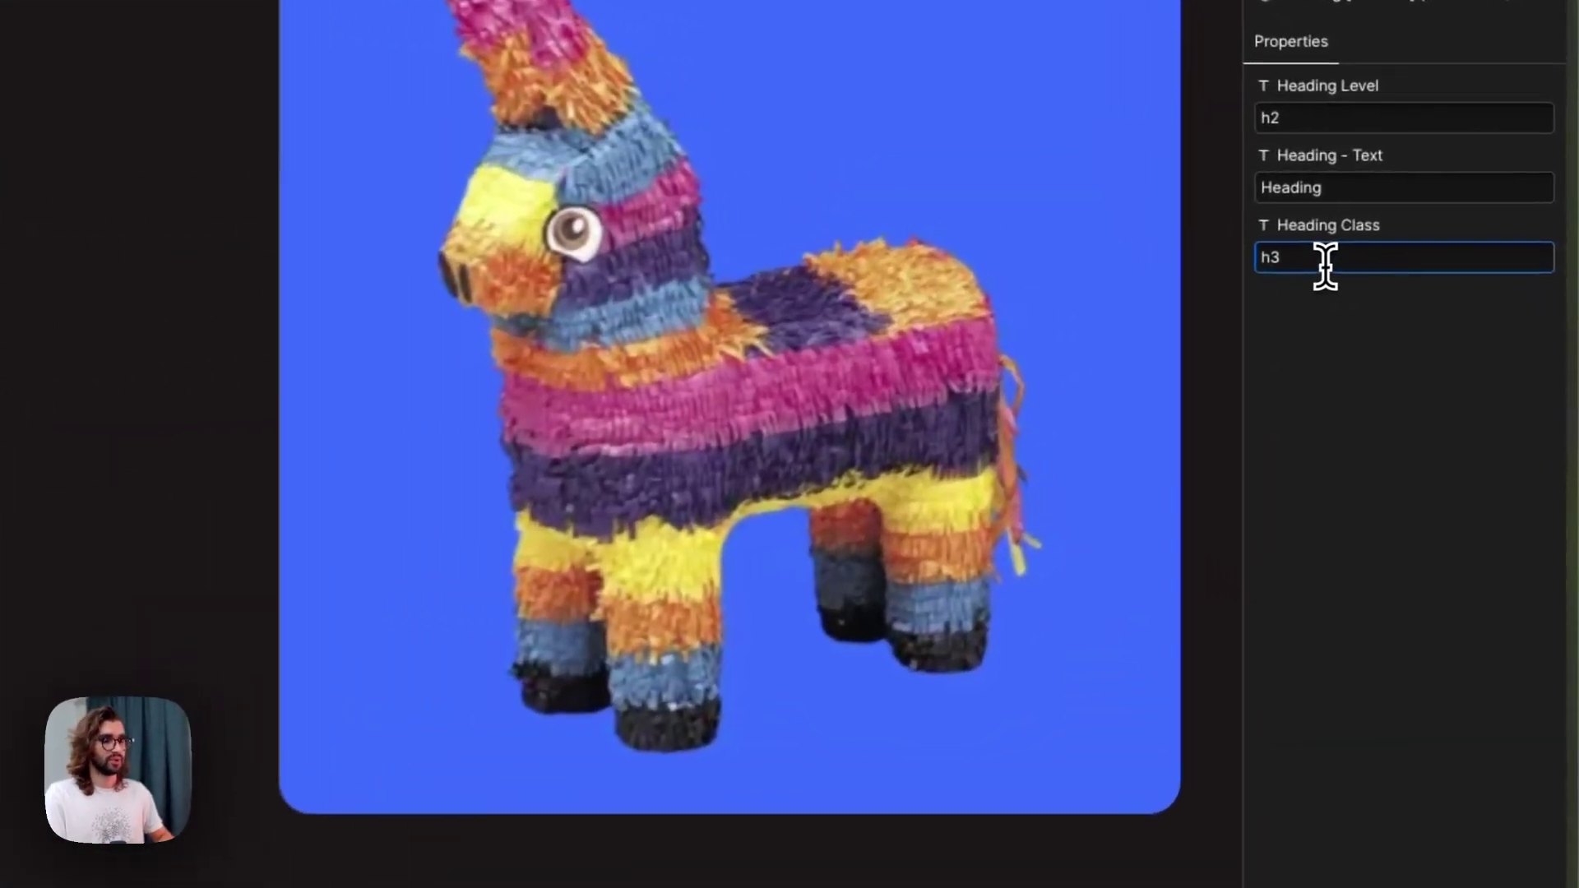
{"action": "key", "text": "BackSpace"}
{"action": "type", "text": "6"}
{"action": "key", "text": "Return"}
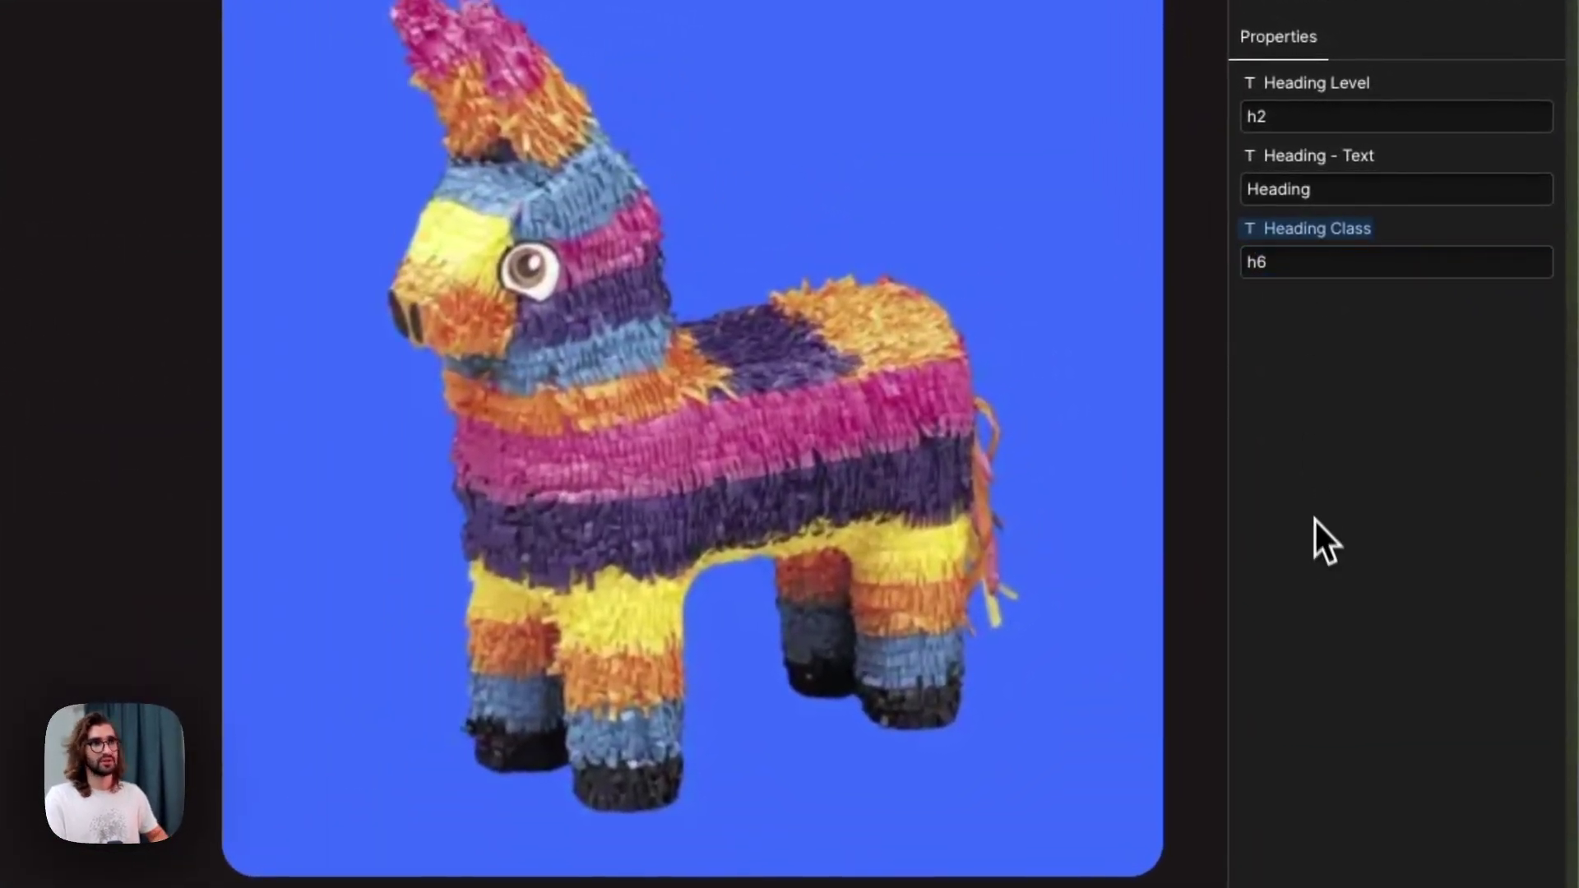
Add a lorem-ipsum Paragraph [Content] and a CTA [Content] with 'Learn more' to the card.
{"action": "key", "text": "super+k"}
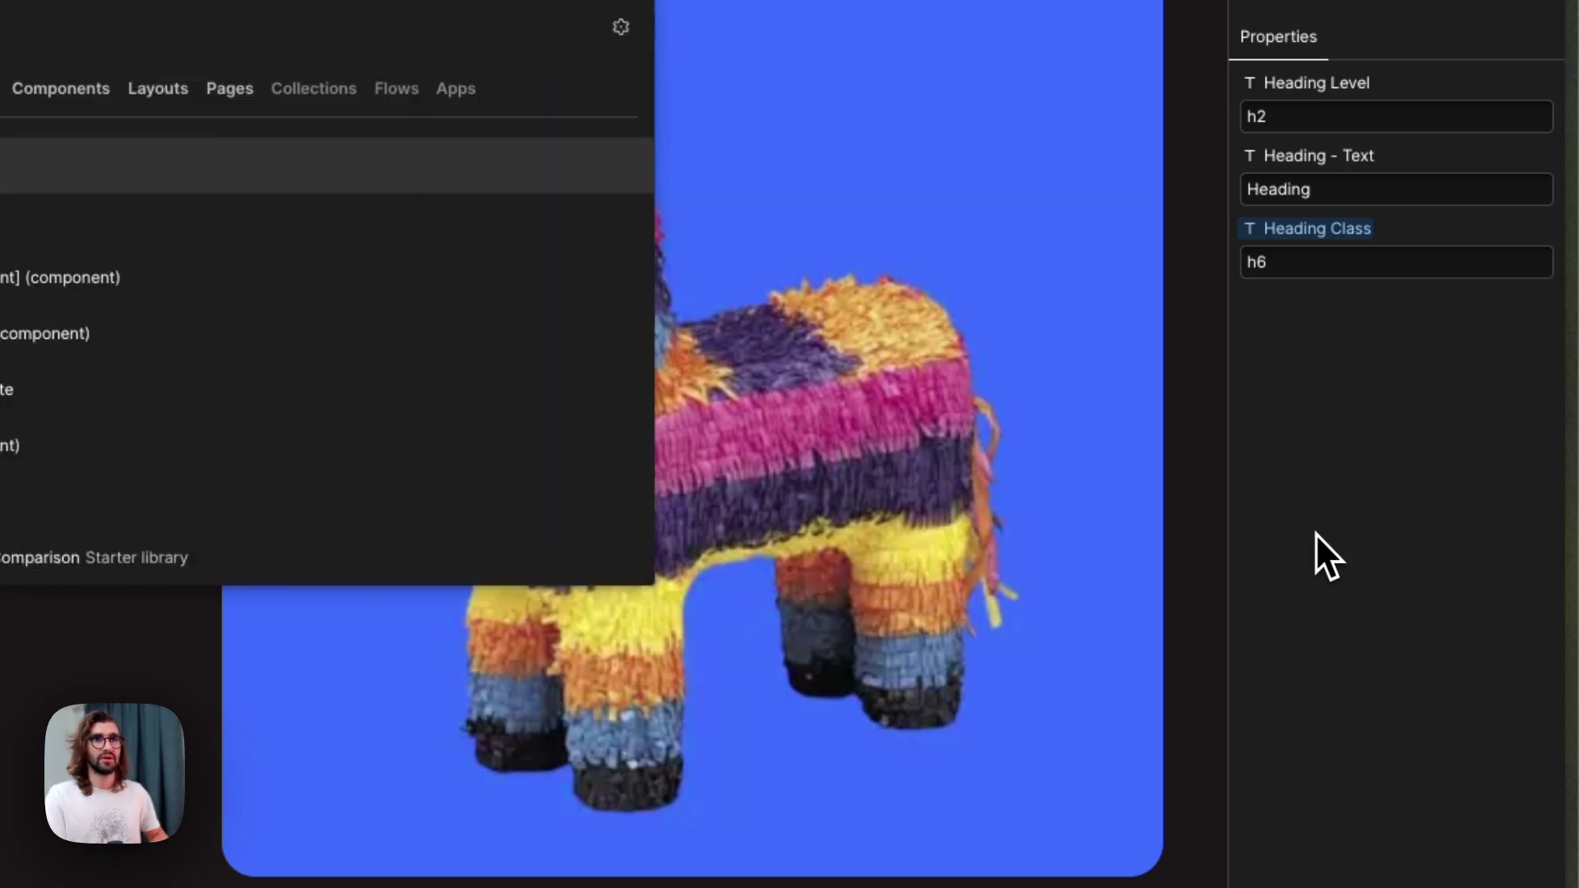
{"action": "key", "text": "Down"}
{"action": "key", "text": "Down"}
{"action": "key", "text": "Return"}
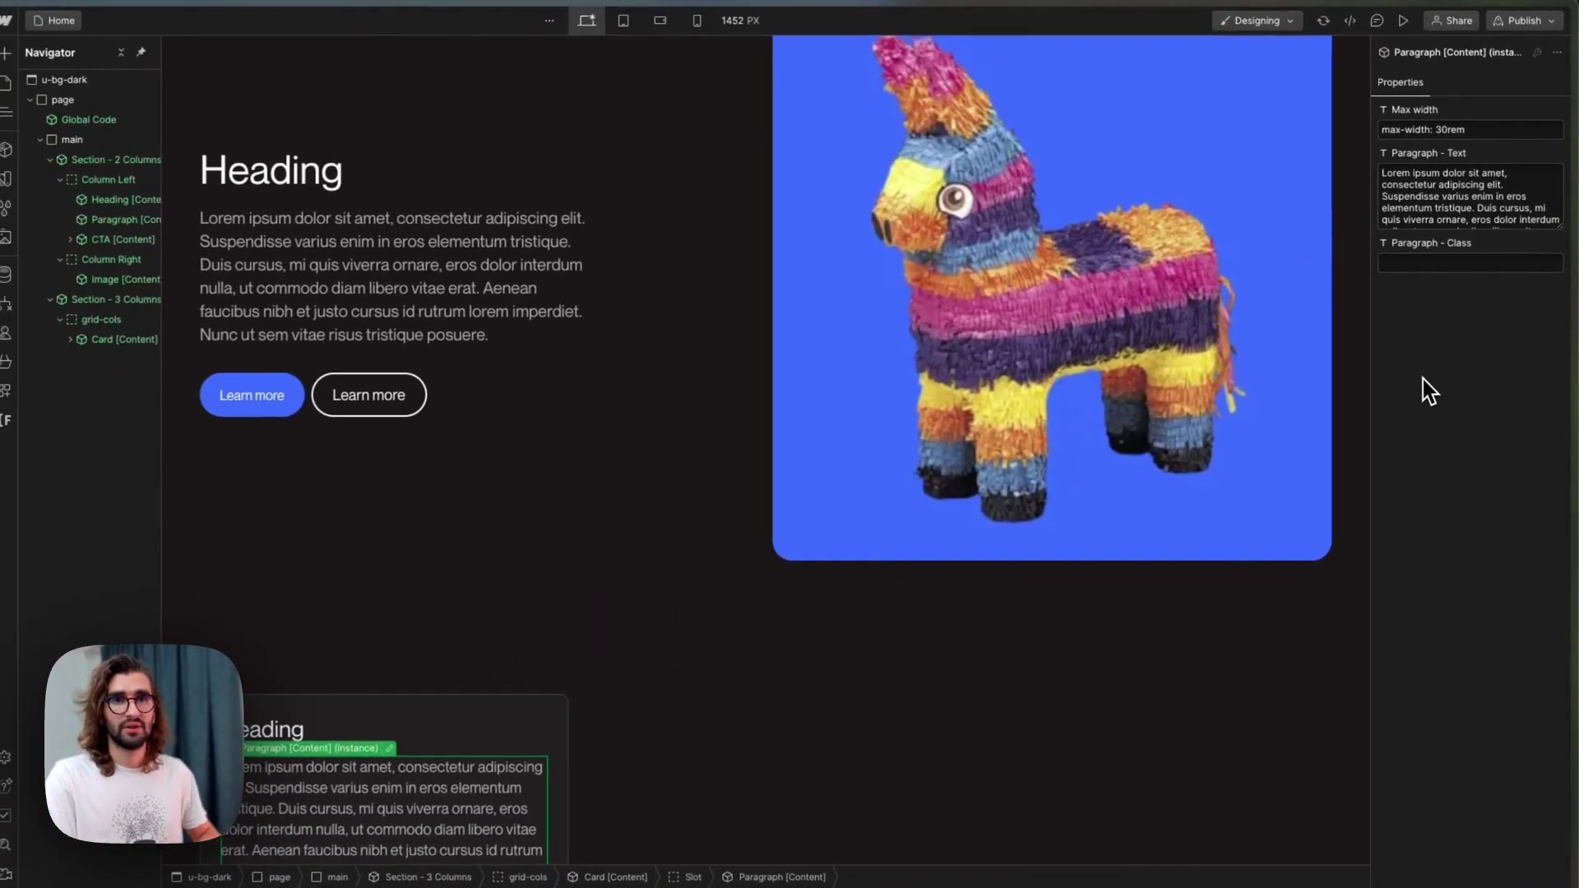
{"action": "key", "text": "super+k"}
{"action": "type", "text": "cta"}
{"action": "key", "text": "Return"}
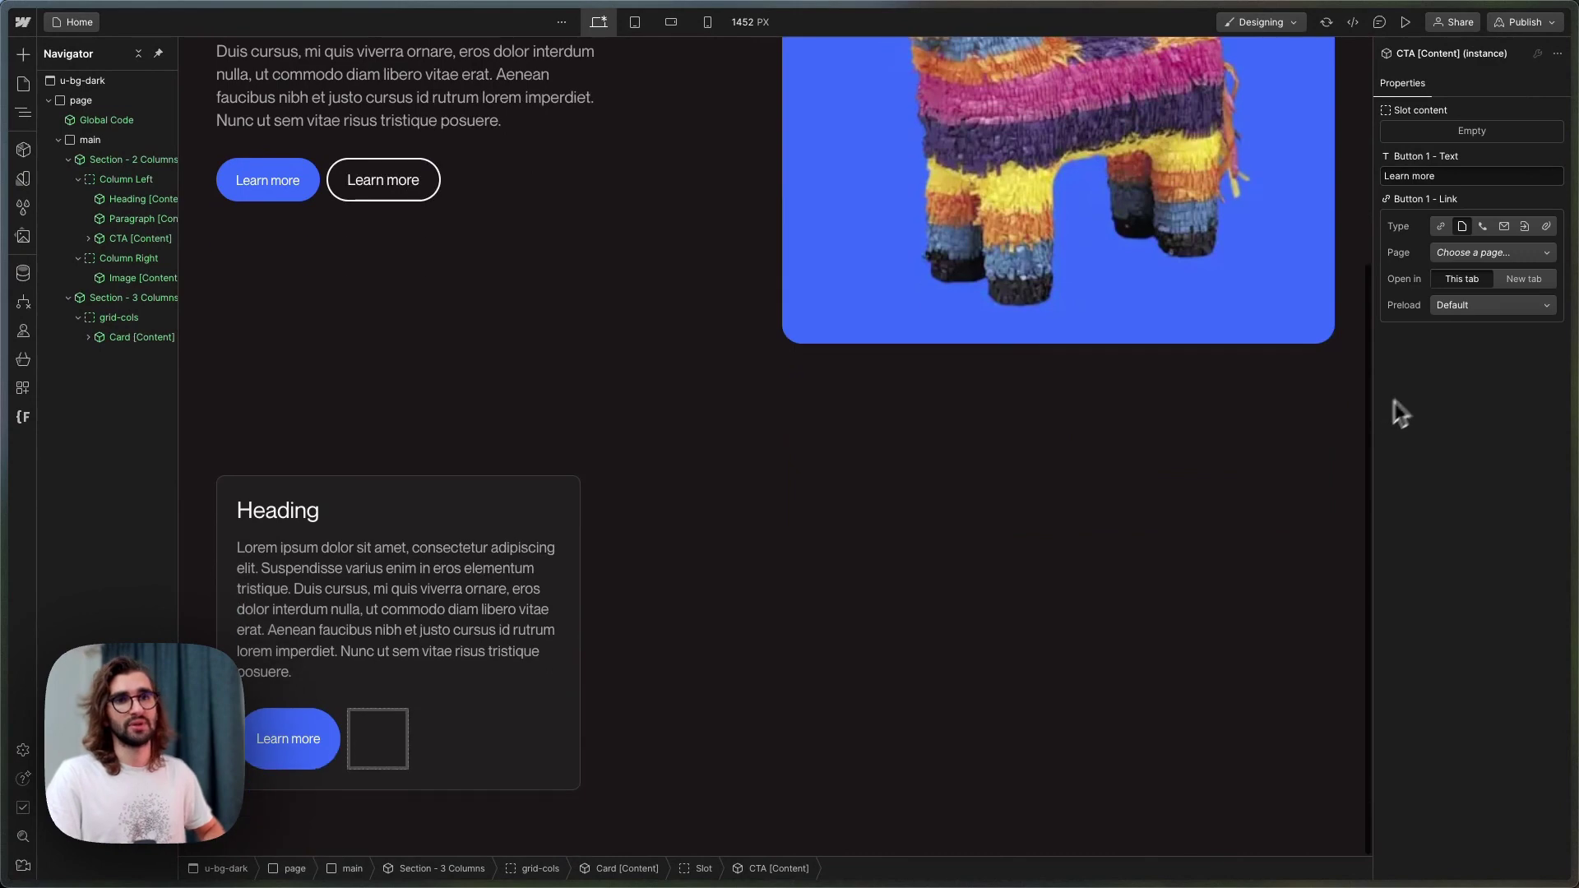
Verify the card heading's h6 class, then select the grid-cols container.
{"action": "scroll", "coordinate": [545, 519], "scroll_direction": "up", "scroll_amount": 2}
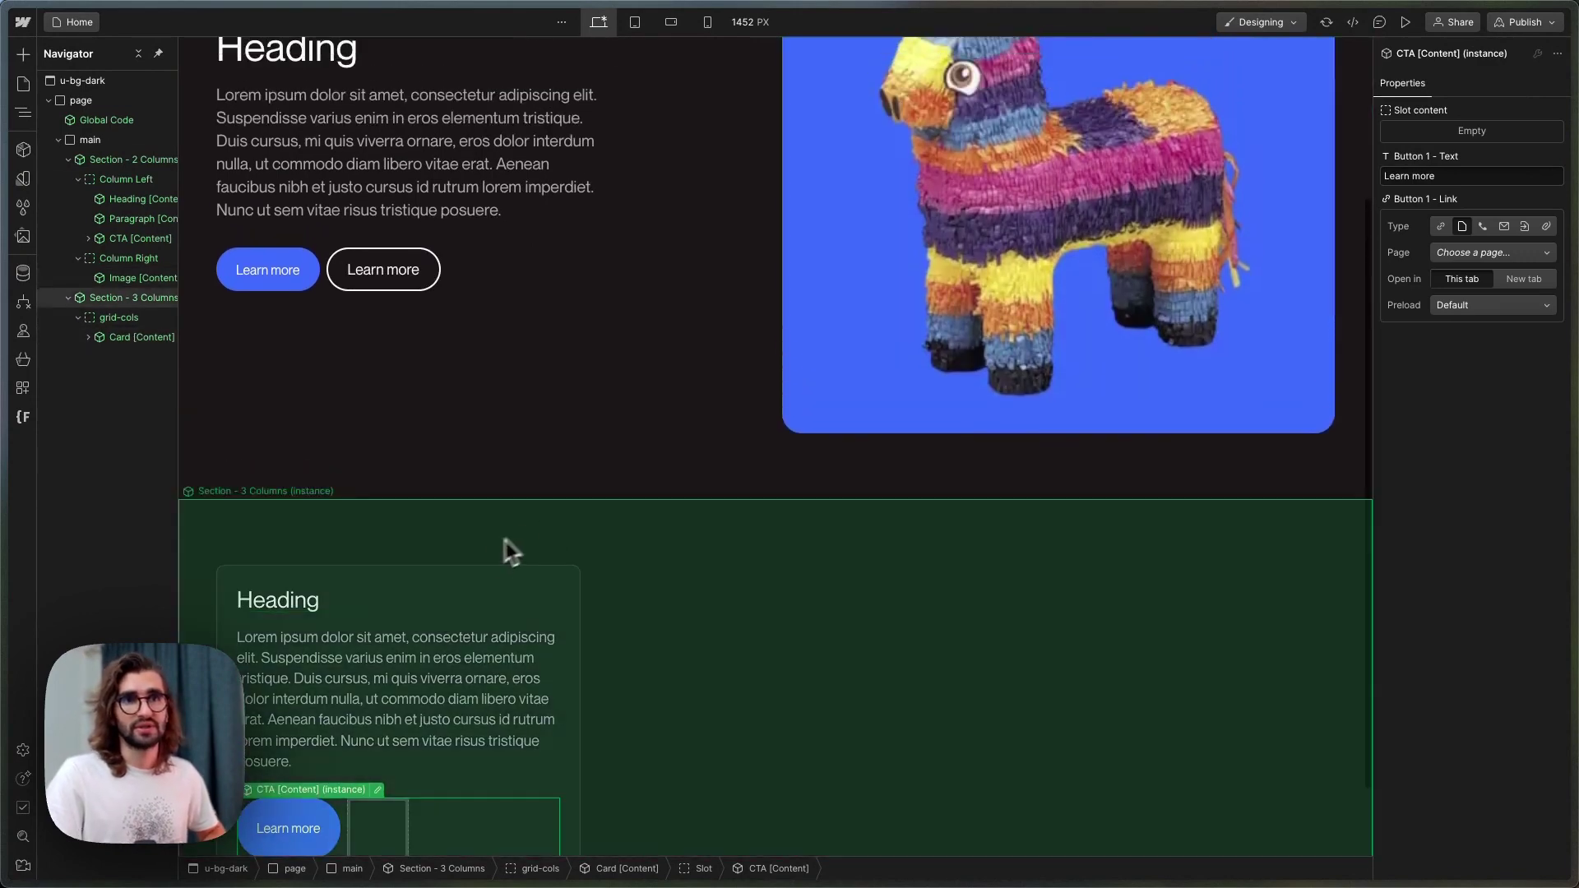
{"action": "left_click", "coordinate": [477, 596]}
{"action": "left_click", "coordinate": [1441, 212]}
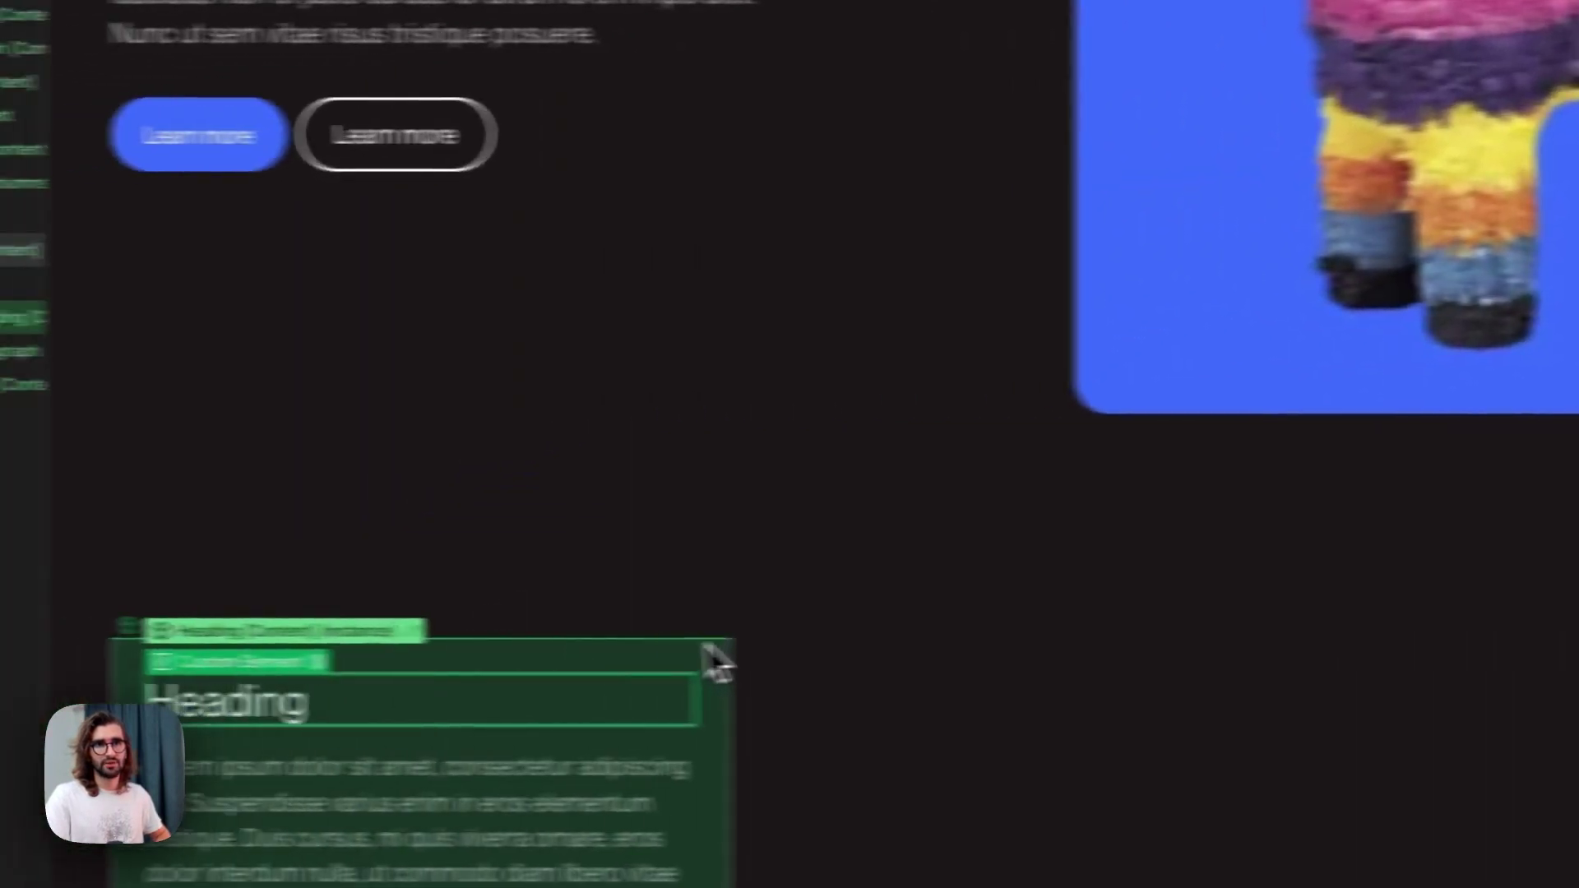
{"action": "left_click", "coordinate": [716, 662]}
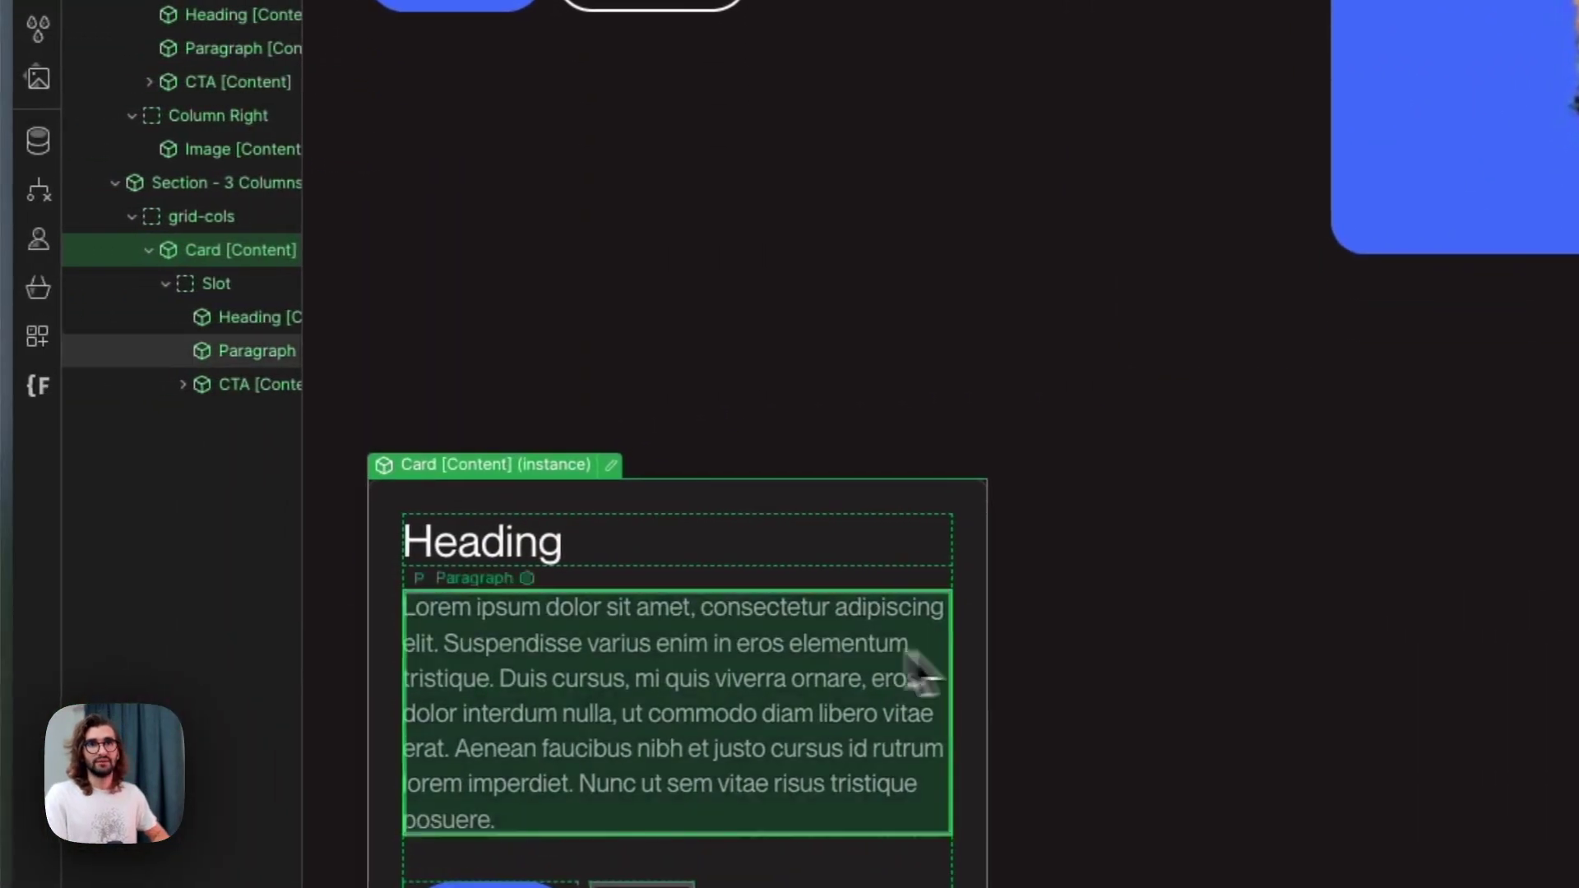
{"action": "left_click", "coordinate": [148, 250]}
{"action": "left_click", "coordinate": [218, 217]}
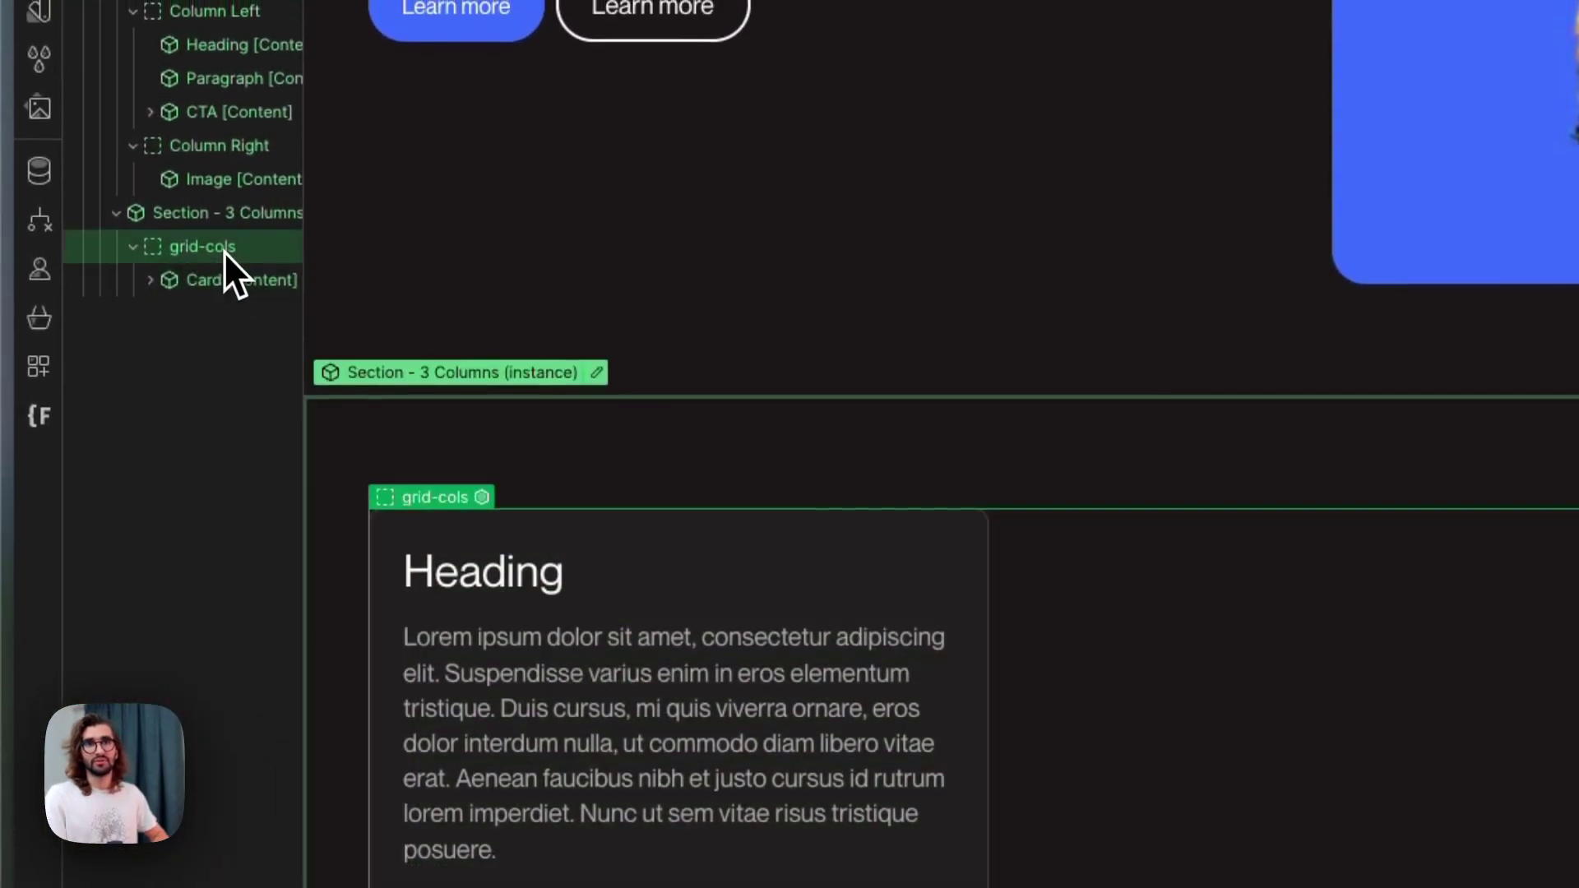
Duplicate the card and delete the extras, leaving six cards in two rows of three.
{"action": "left_click", "coordinate": [266, 279]}
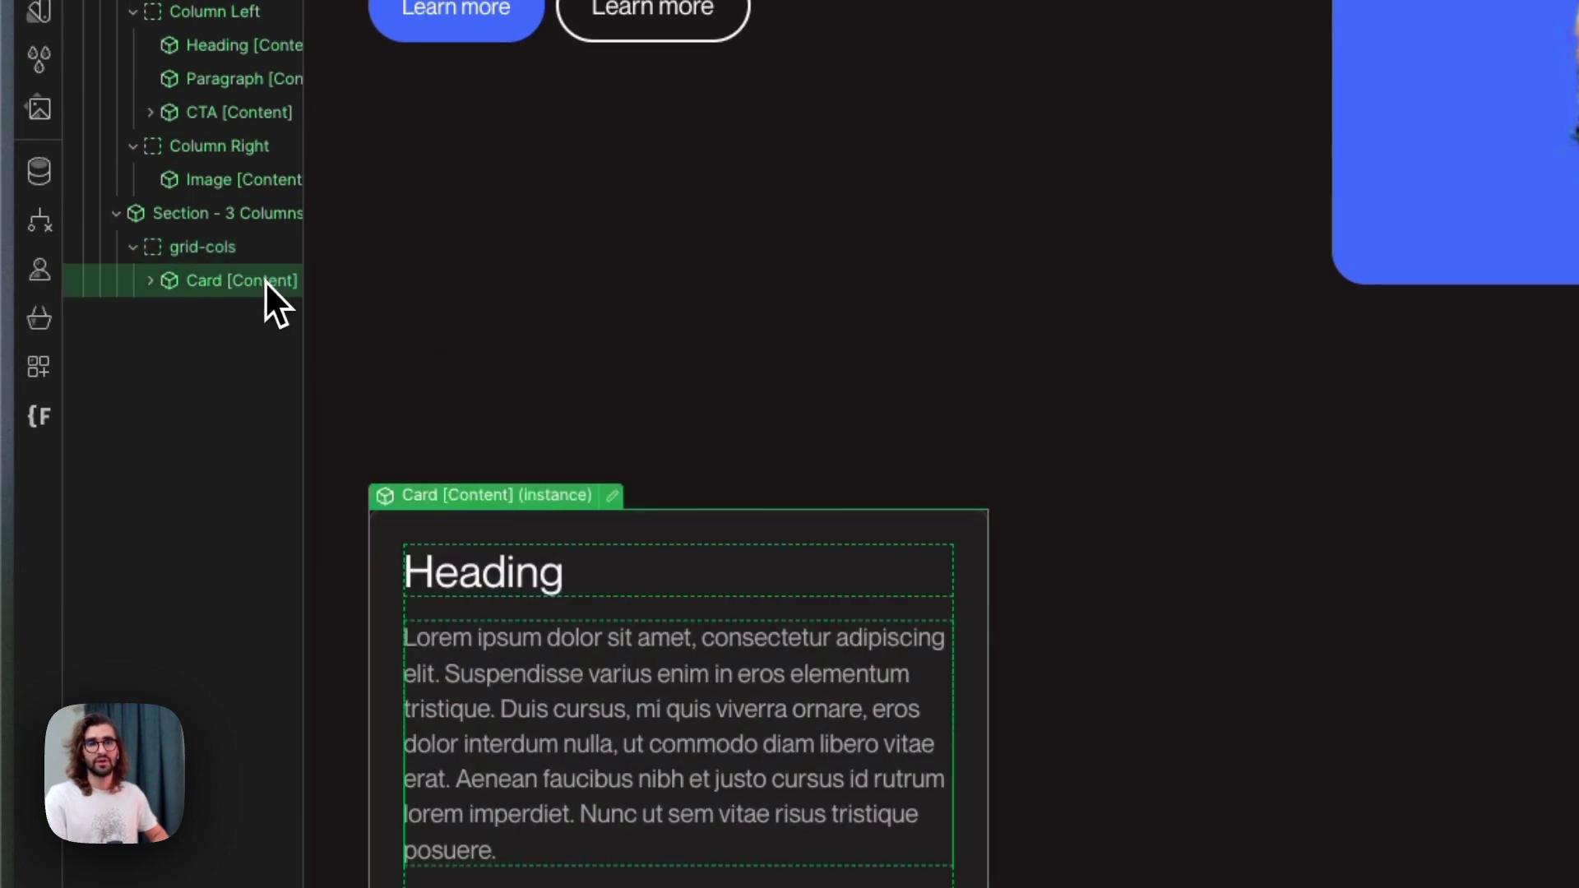
{"action": "key", "text": "ctrl+d"}
{"action": "key", "text": "ctrl+d"}
{"action": "key", "text": "ctrl+d"}
{"action": "key", "text": "ctrl+d"}
{"action": "key", "text": "ctrl+d"}
{"action": "key", "text": "ctrl+d"}
{"action": "key", "text": "ctrl+d"}
{"action": "key", "text": "ctrl+d"}
{"action": "scroll", "coordinate": [803, 655], "scroll_direction": "down", "scroll_amount": 6}
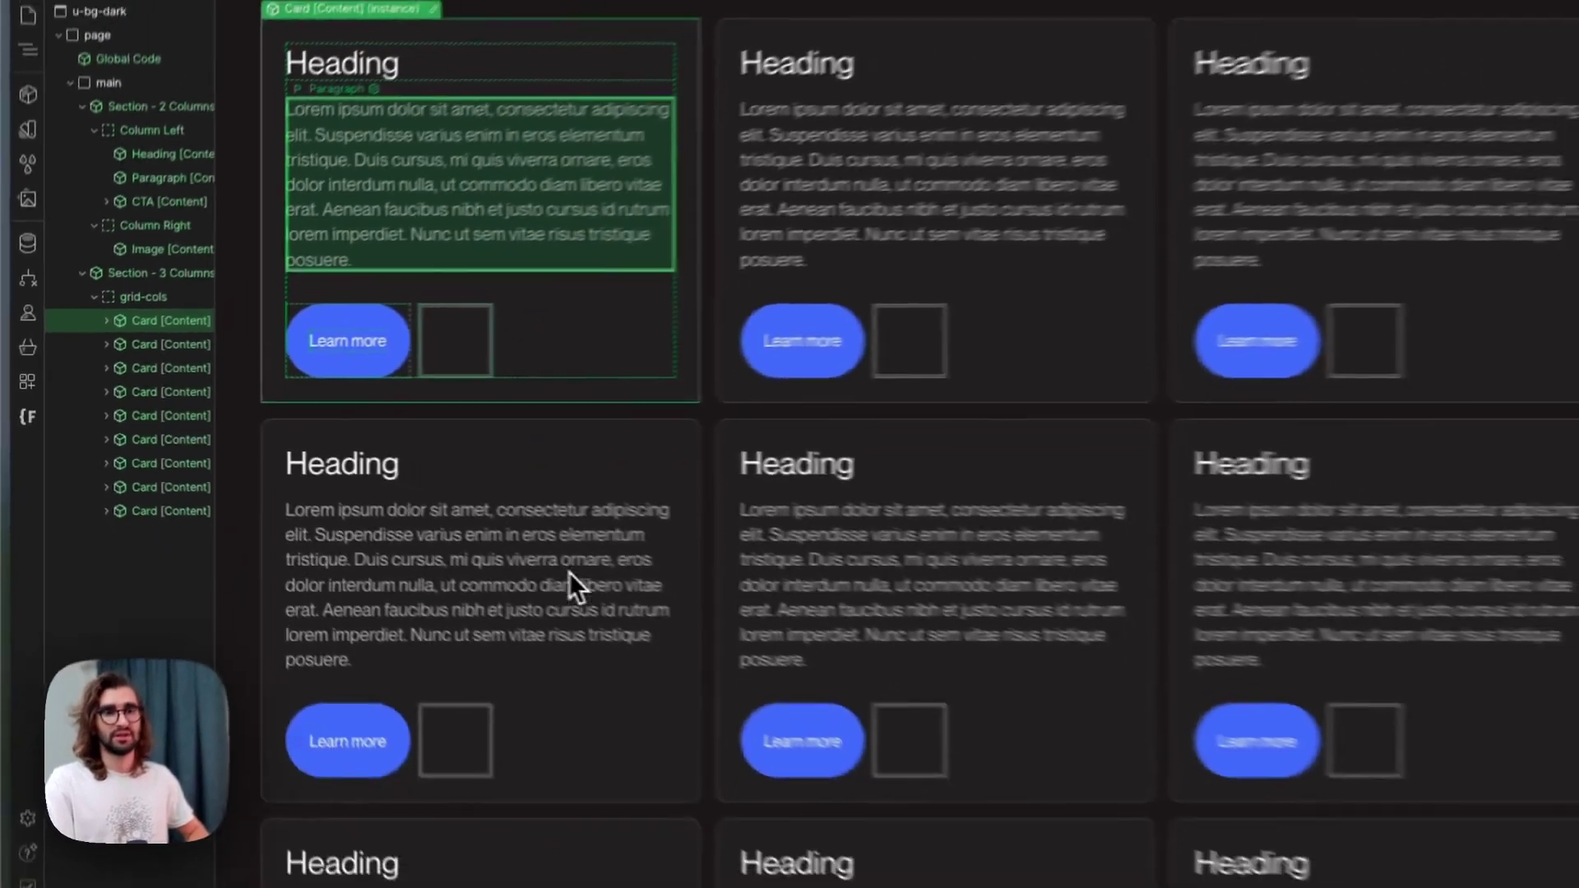
{"action": "scroll", "coordinate": [569, 573], "scroll_direction": "down", "scroll_amount": 3}
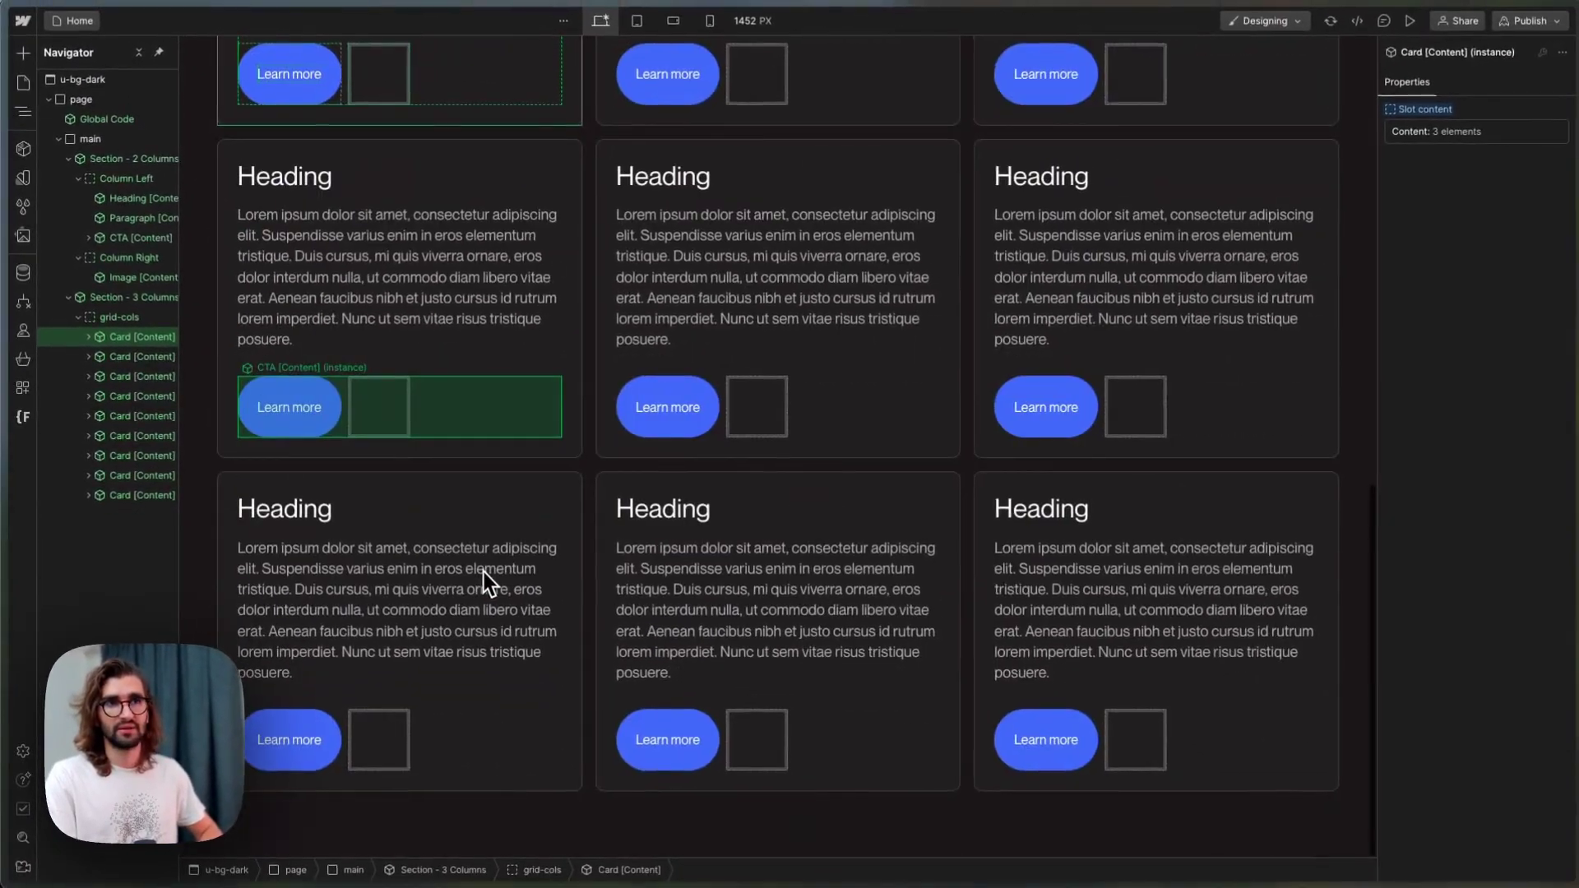
{"action": "scroll", "coordinate": [483, 570], "scroll_direction": "up", "scroll_amount": 1}
{"action": "scroll", "coordinate": [482, 571], "scroll_direction": "up", "scroll_amount": 2}
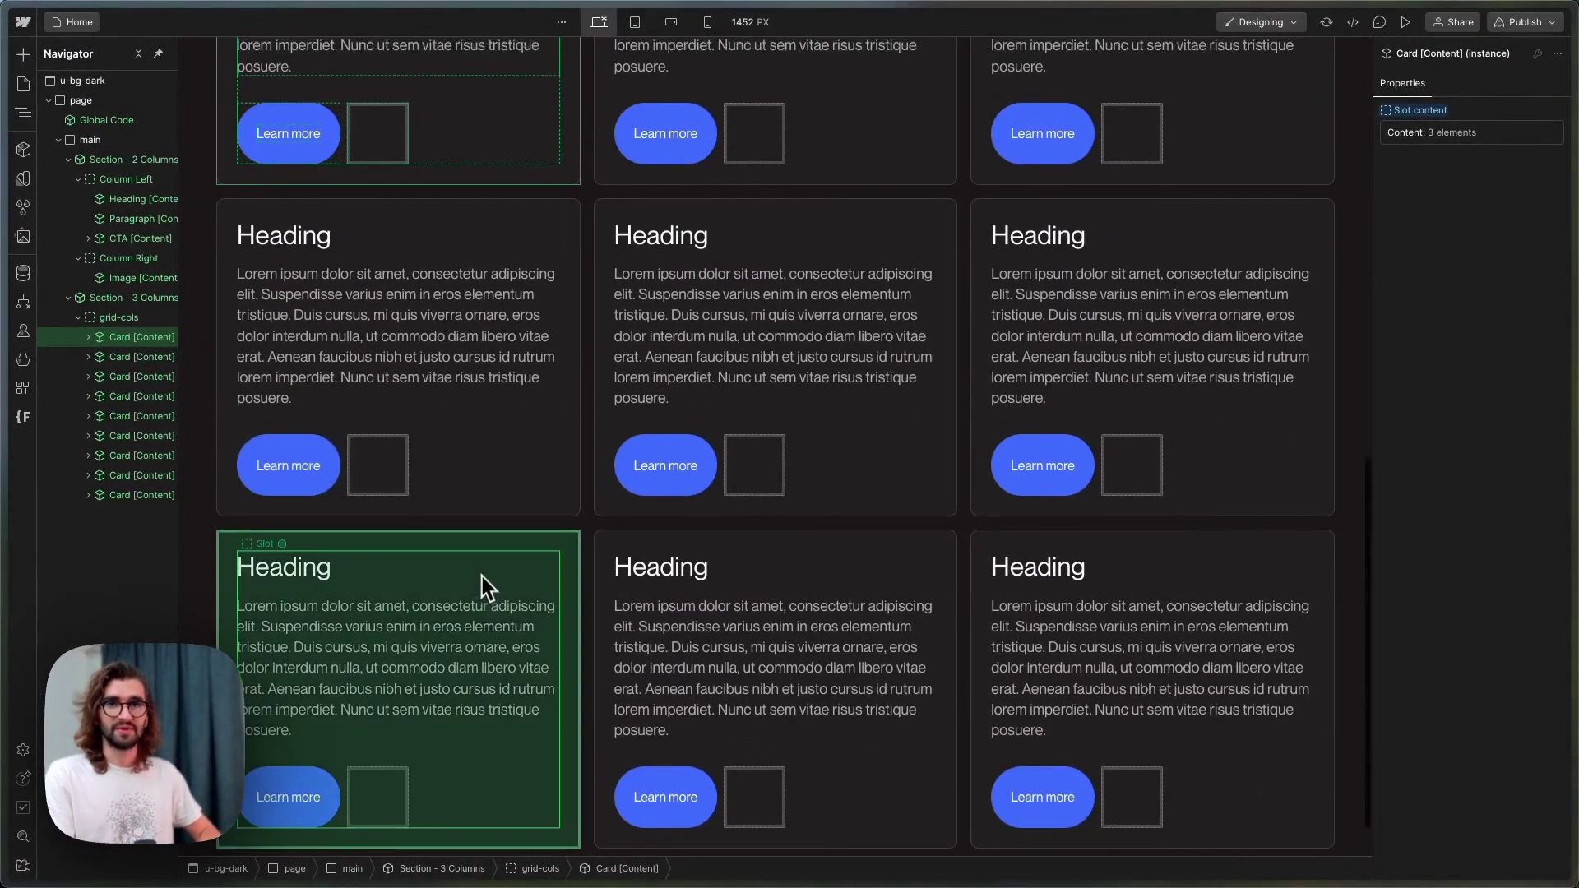
{"action": "scroll", "coordinate": [482, 580], "scroll_direction": "up", "scroll_amount": 1}
{"action": "key", "text": "Delete"}
{"action": "key", "text": "Delete"}
{"action": "key", "text": "Delete"}
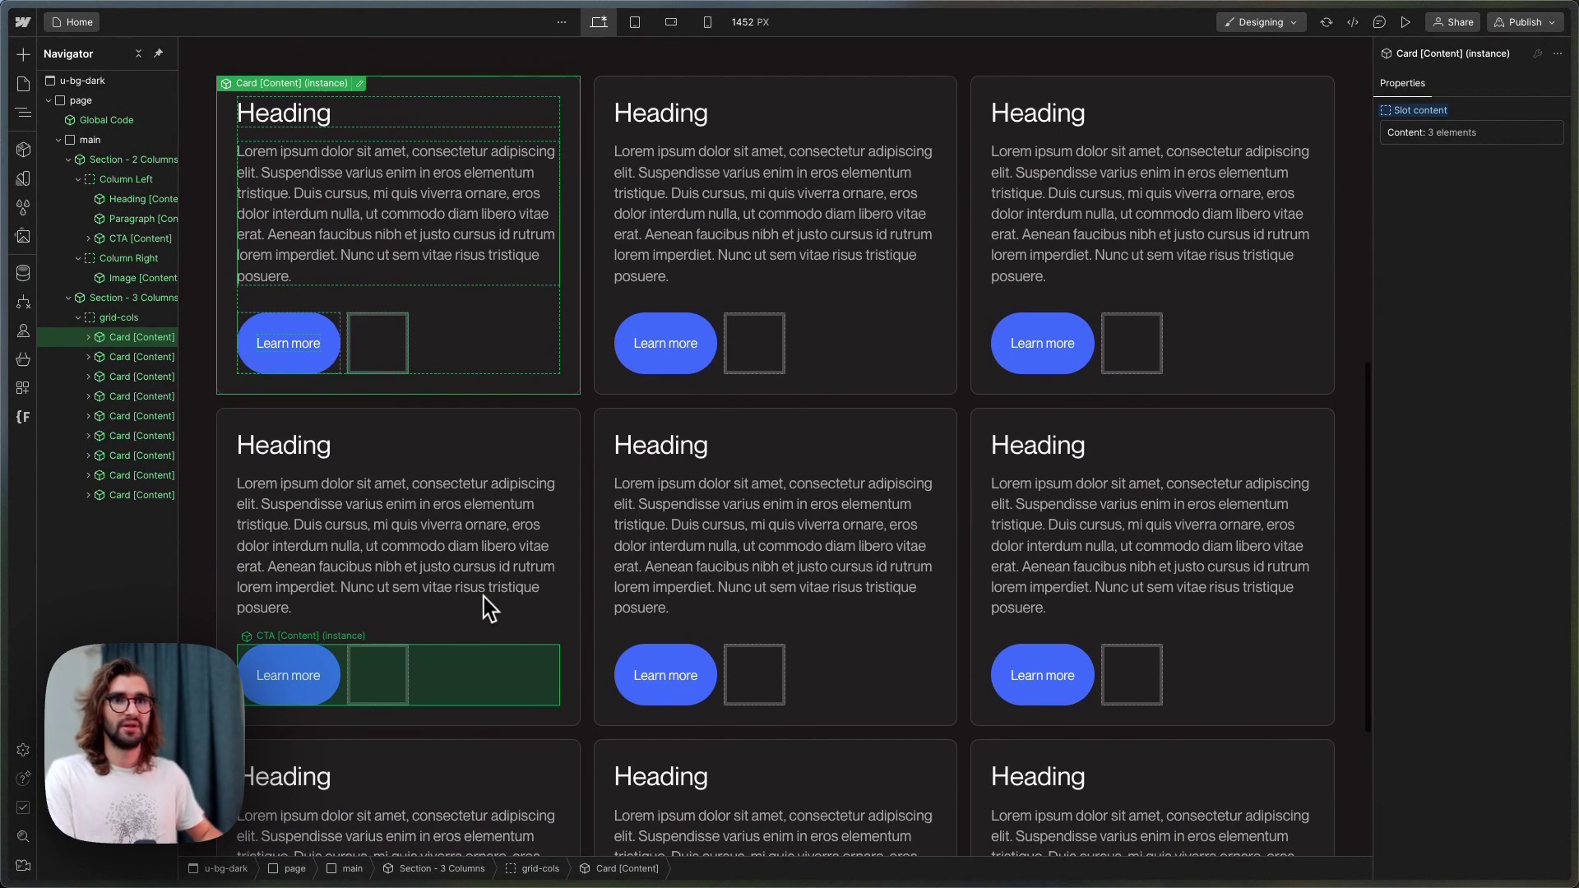
{"action": "scroll", "coordinate": [483, 597], "scroll_direction": "up", "scroll_amount": 2}
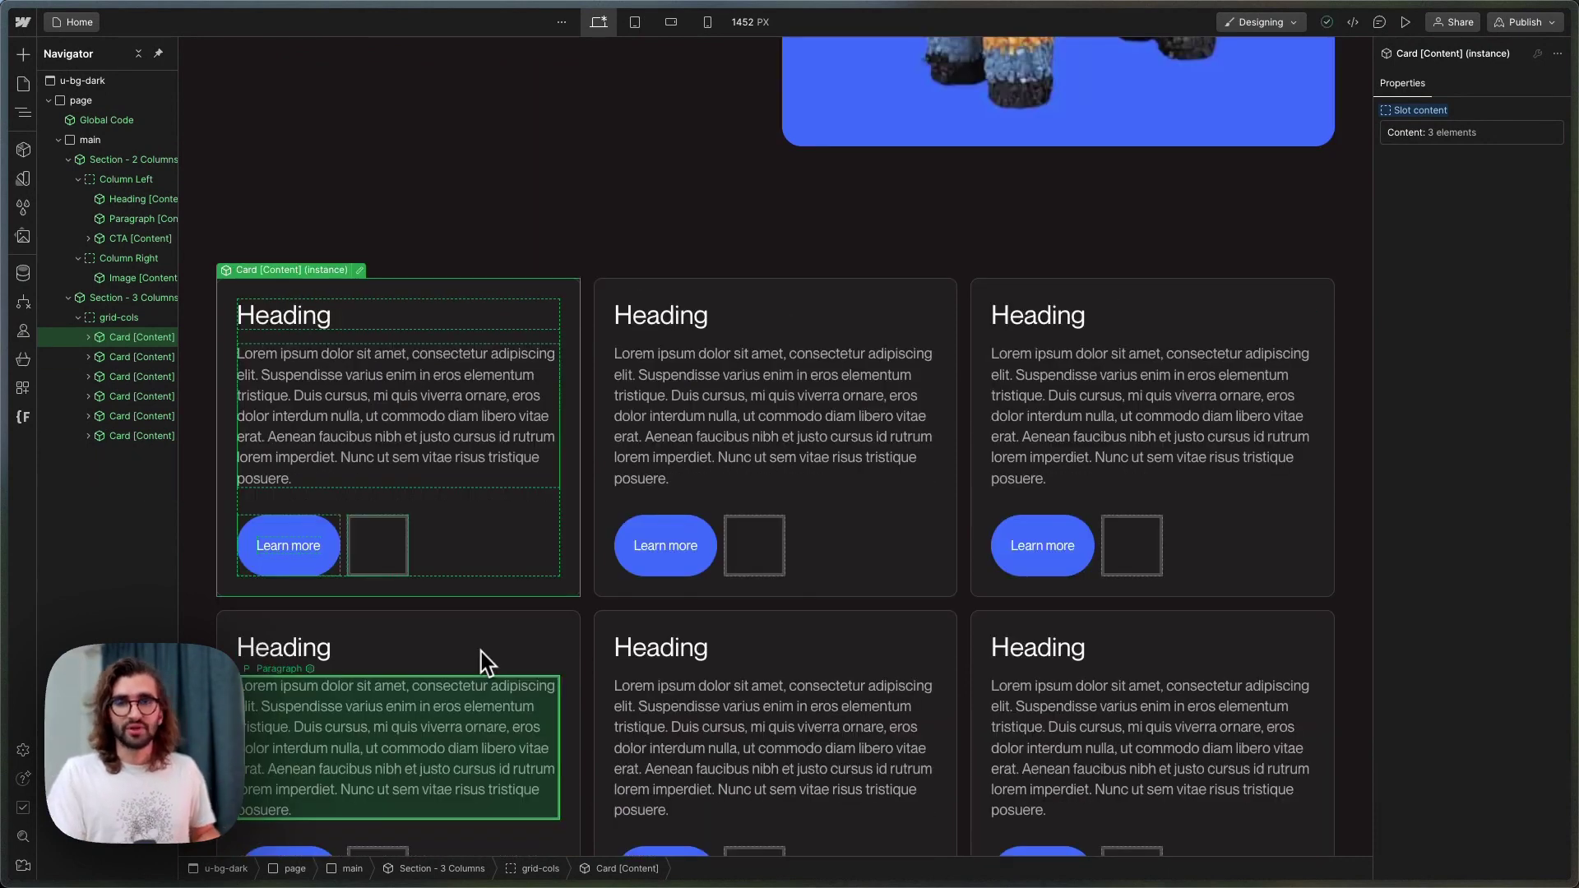